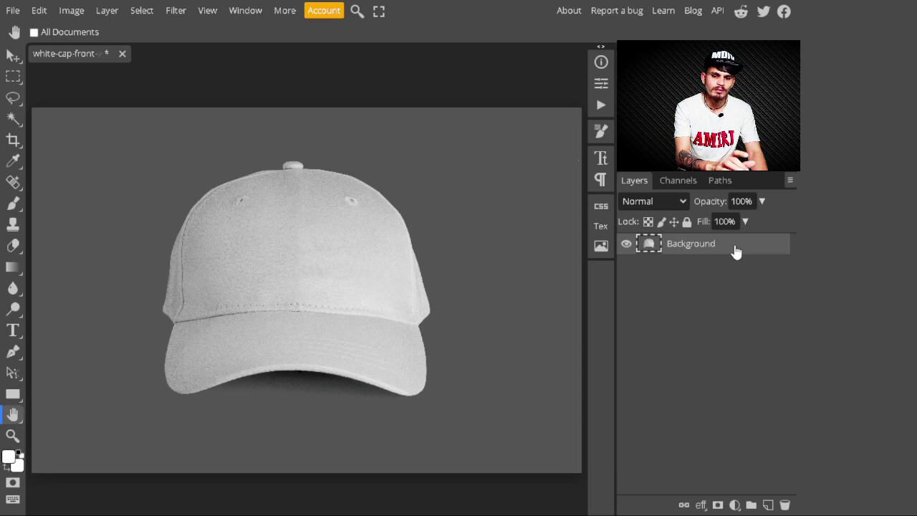
Step: Duplicate the cap photo layer, name it 'cap', and convert it to a smart object
key("ctrl+j")
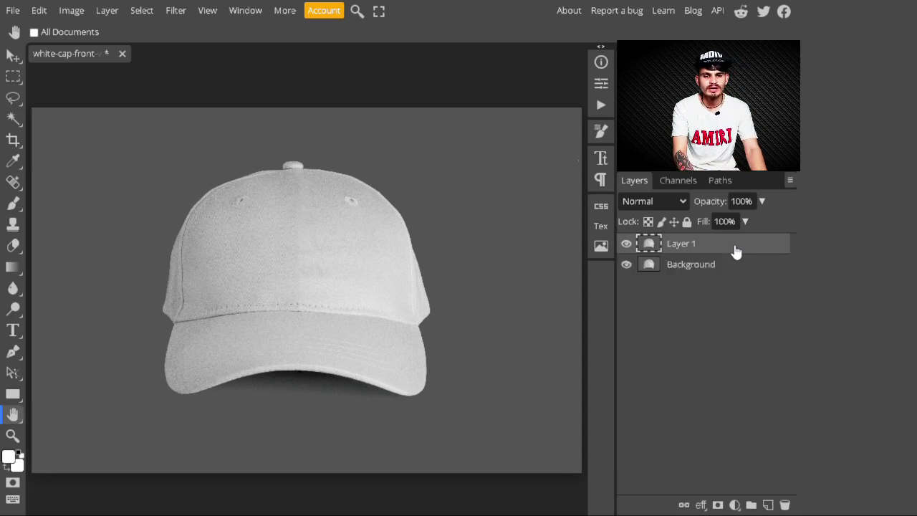
double_click(676, 243)
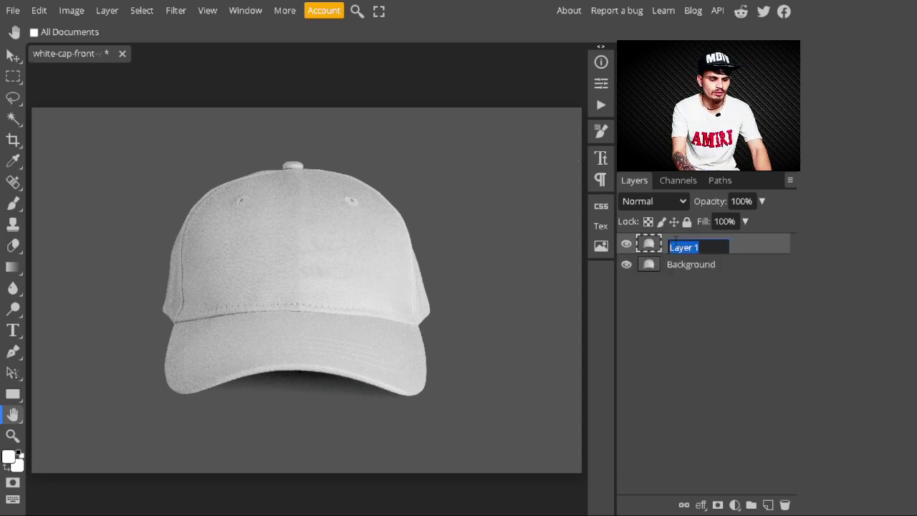
type("ca")
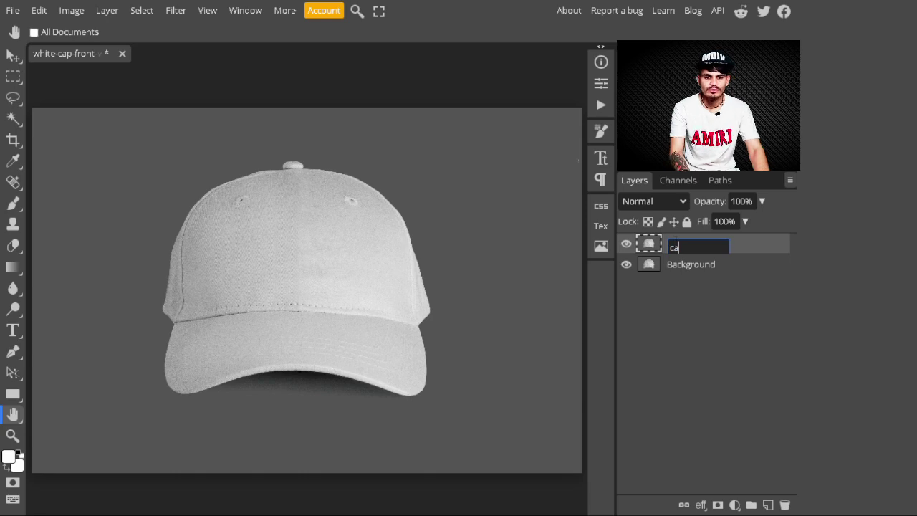
key("Return")
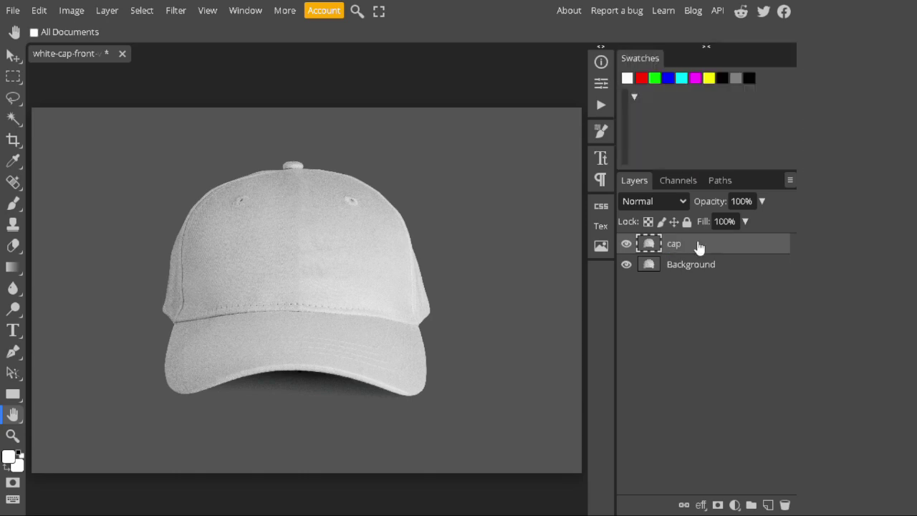
right_click(698, 247)
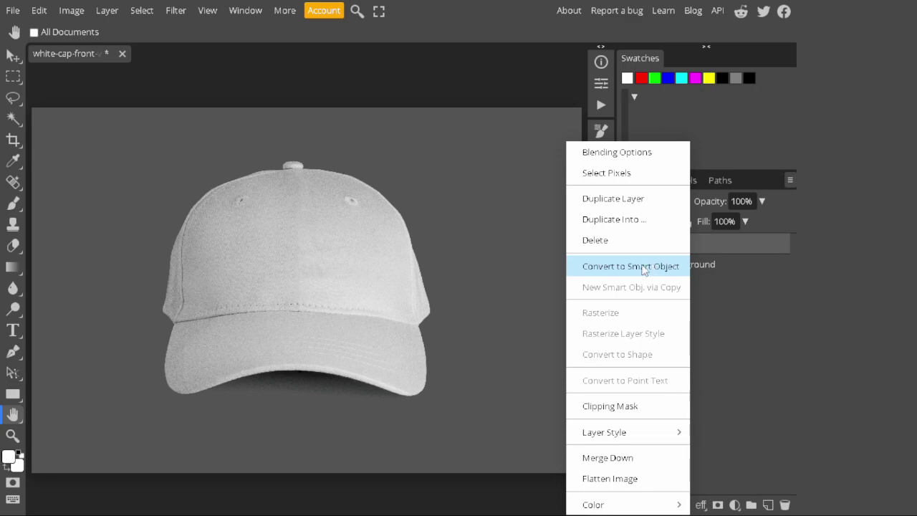
left_click(644, 267)
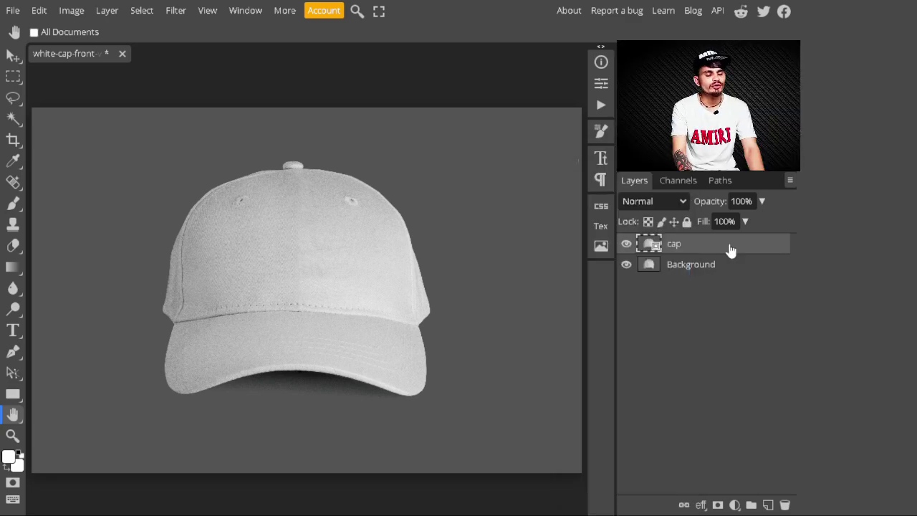
Step: Quick-select the cap and add a raster mask to the cap layer
left_click(13, 119)
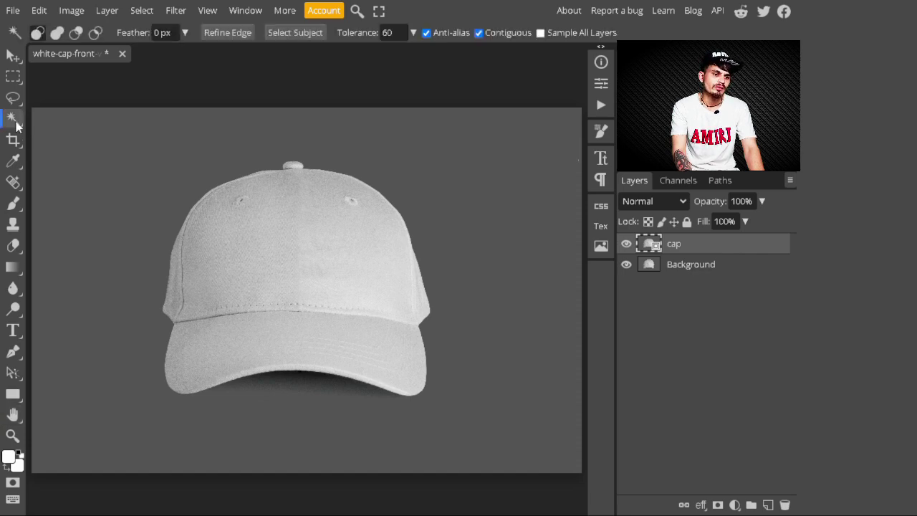
left_click(12, 120)
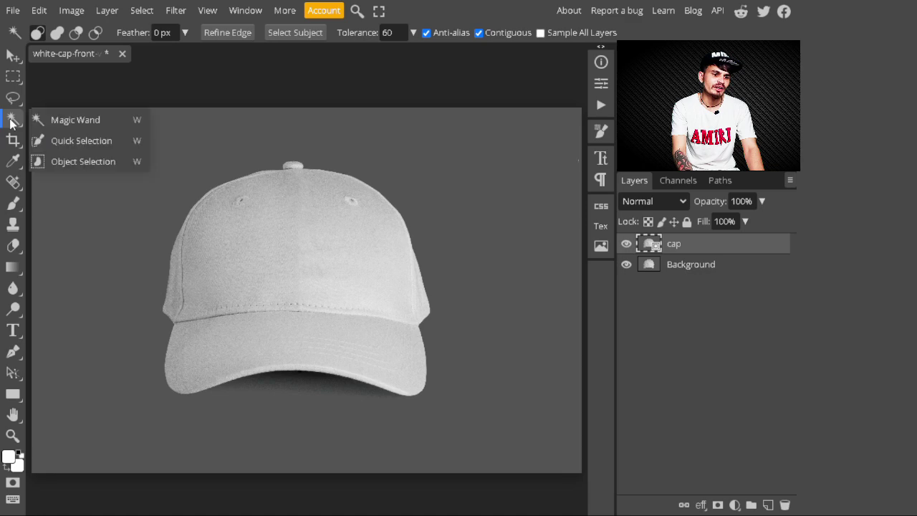
left_click(84, 141)
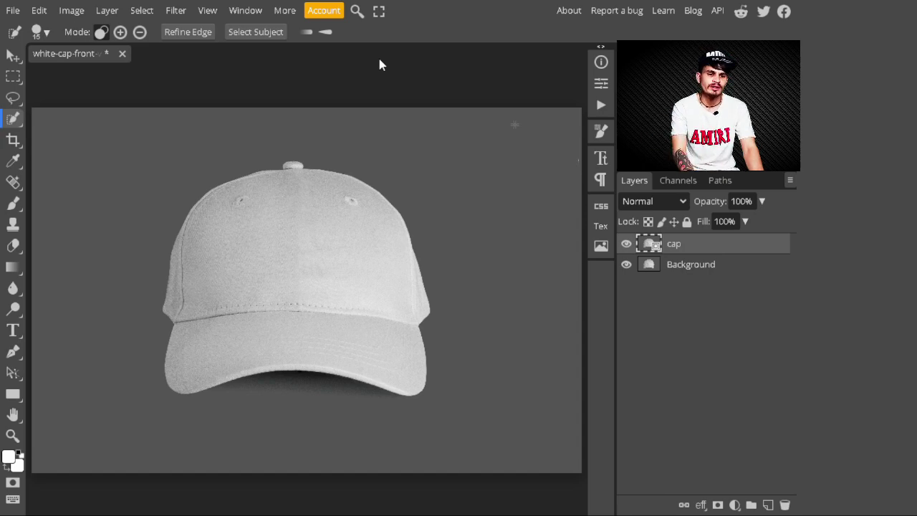
left_click(259, 244)
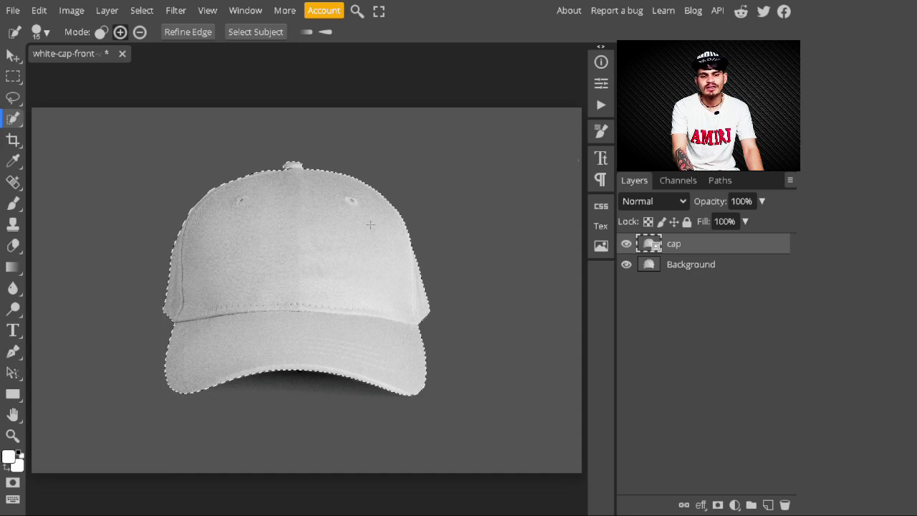
left_click(719, 506)
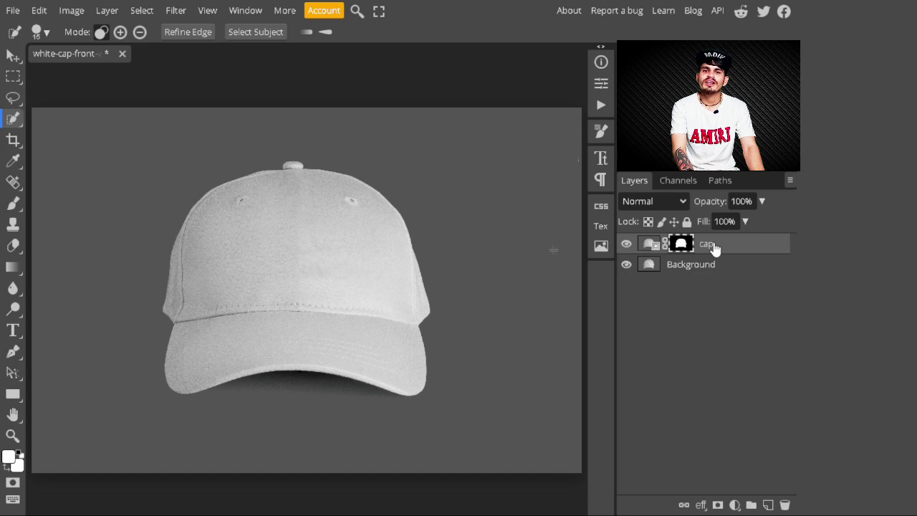
Step: Reload the cap mask as a selection and bring up the adjustment-layer list
left_click(684, 245)
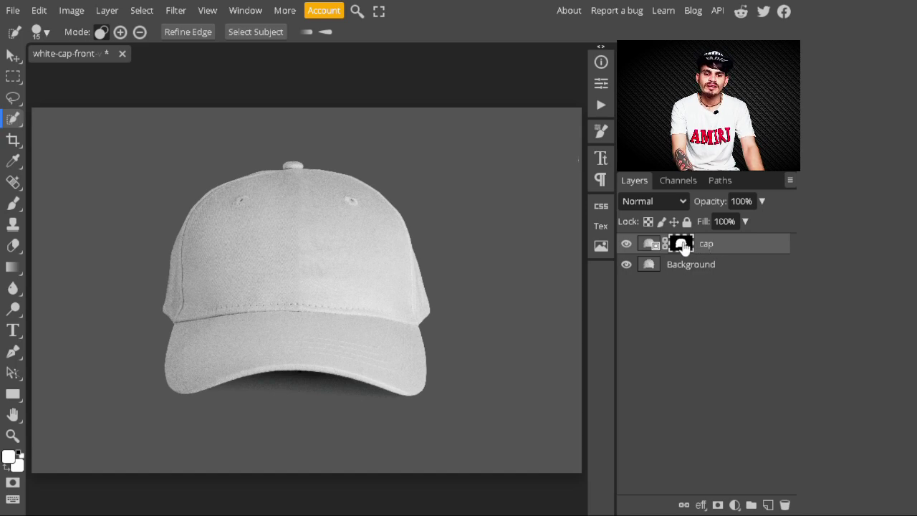
left_click(683, 245, "ctrl")
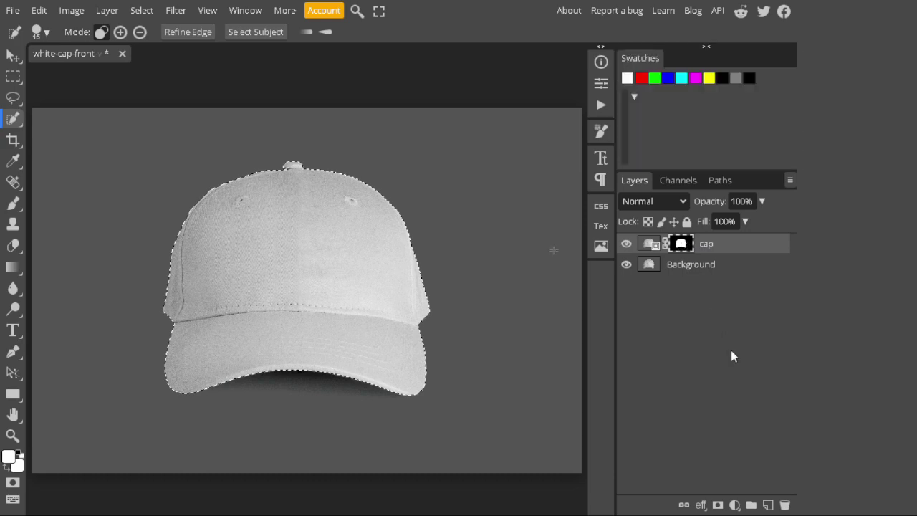
left_click(735, 505)
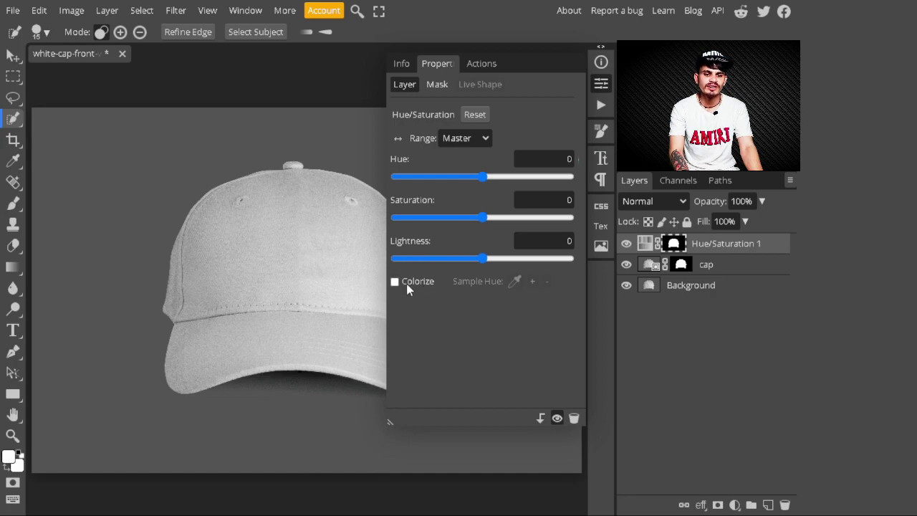
Step: Colorize the Hue/Saturation adjustment with Lightness -64 to darken the cap
left_click(395, 283)
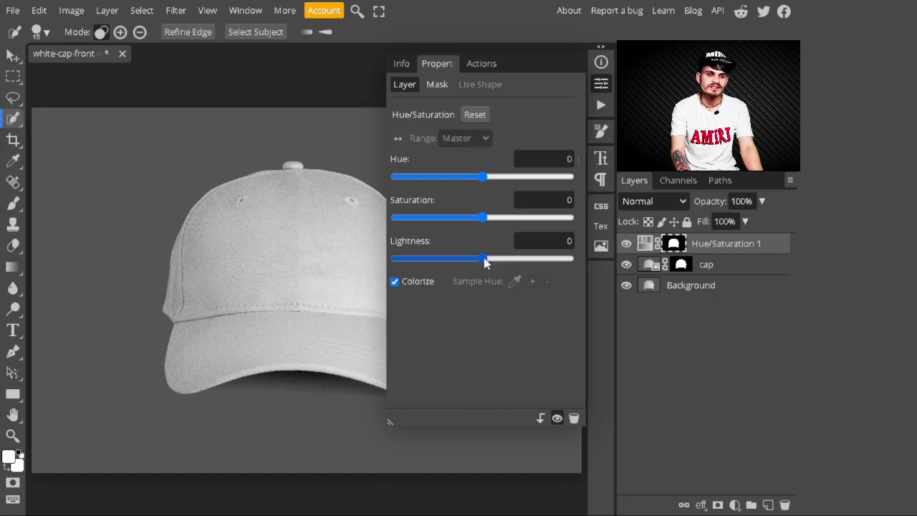
left_click_drag(484, 260, 428, 262)
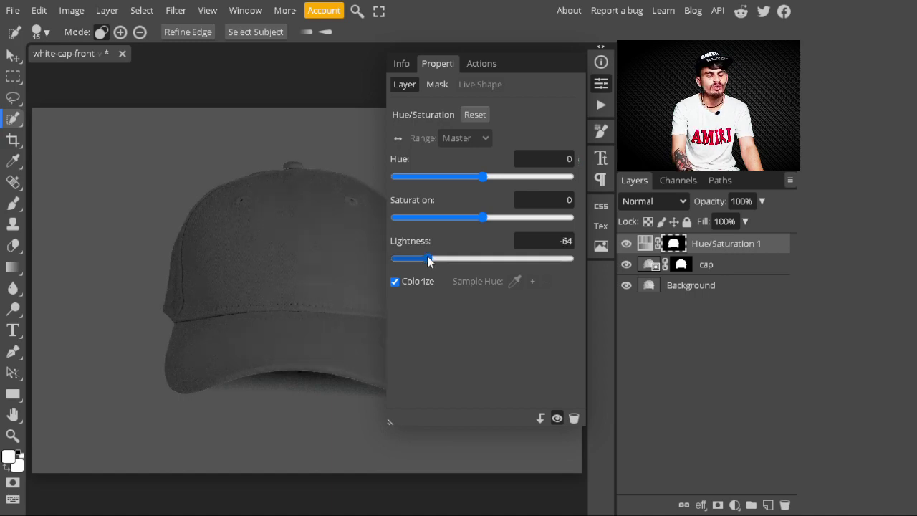
left_click(601, 85)
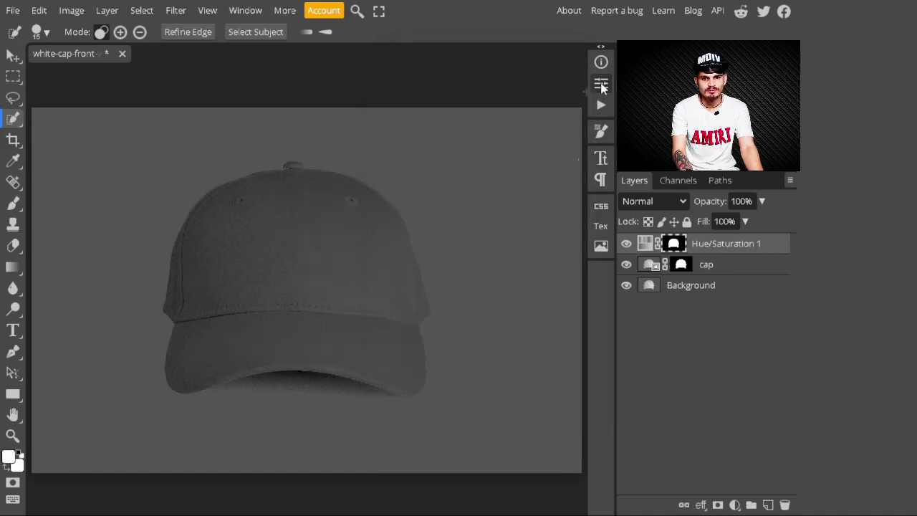
Step: Rename the Hue/Saturation 1 layer to 'cap color'
left_click(731, 250)
double_click(726, 244)
type("cap color")
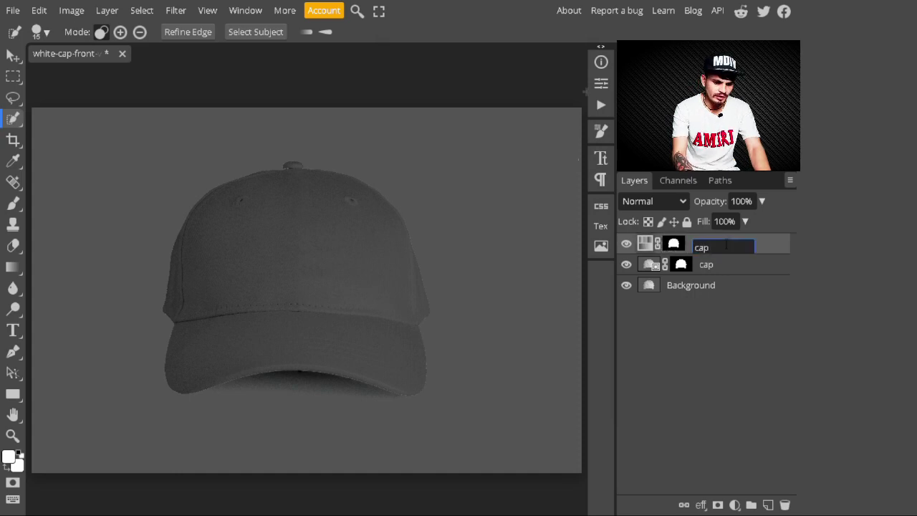
key("Return")
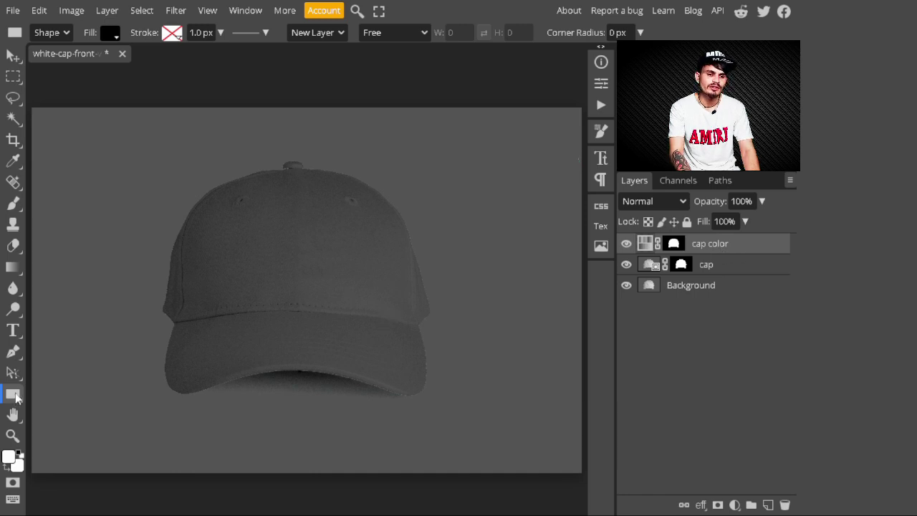
Step: Draw a rectangle on the cap front, make it smart object 'your design here', and edit its contents
left_click_drag(245, 225, 363, 293)
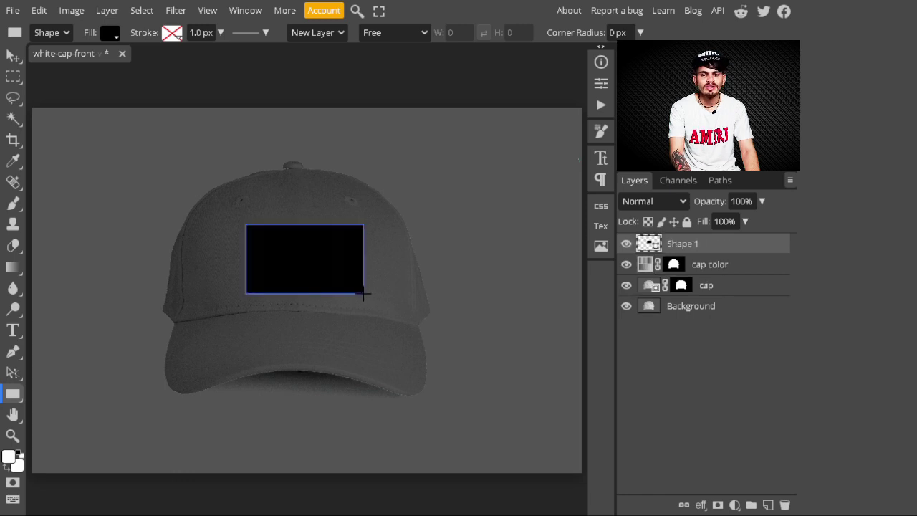
right_click(705, 251)
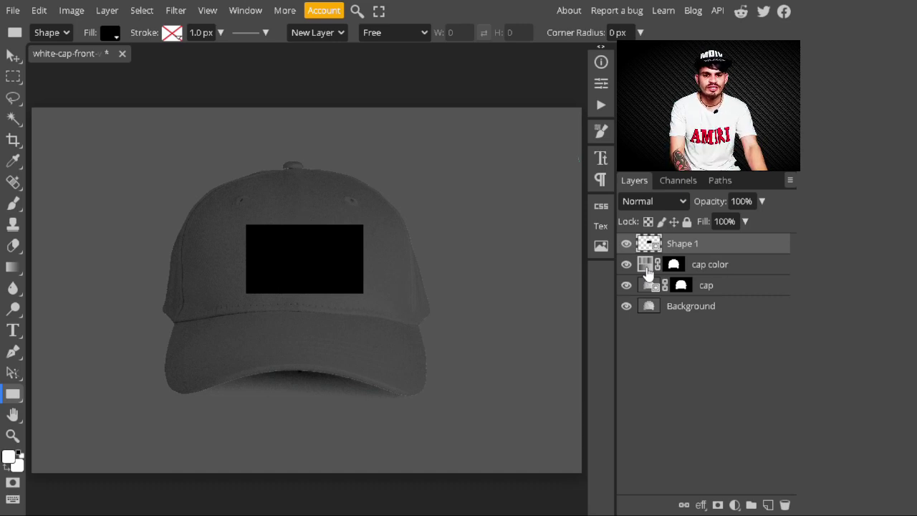
double_click(682, 244)
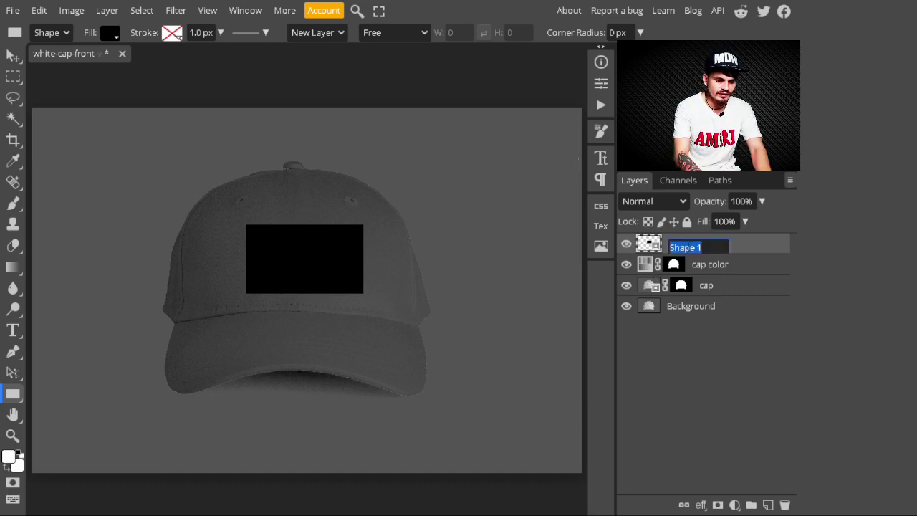
type("your design here")
left_click(650, 245)
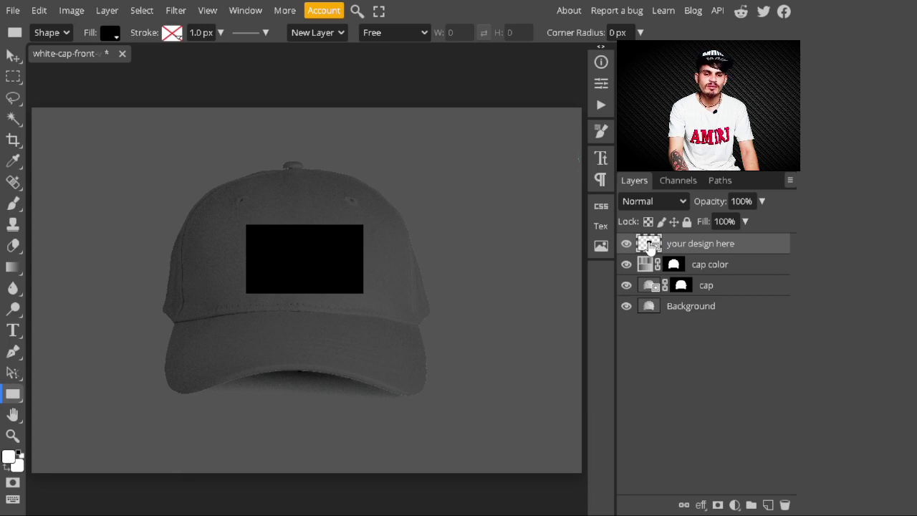
double_click(650, 246)
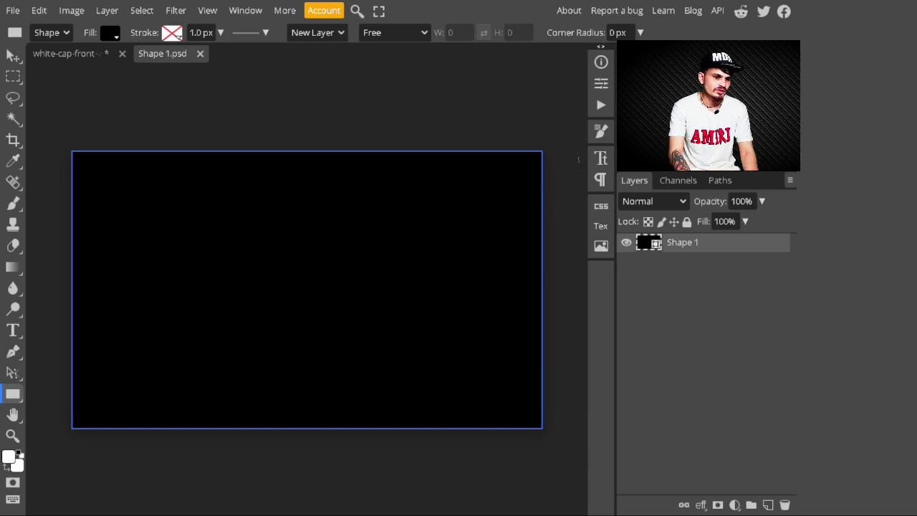
Step: Add white 150 px text 'freedom' on the black canvas
left_click(13, 330)
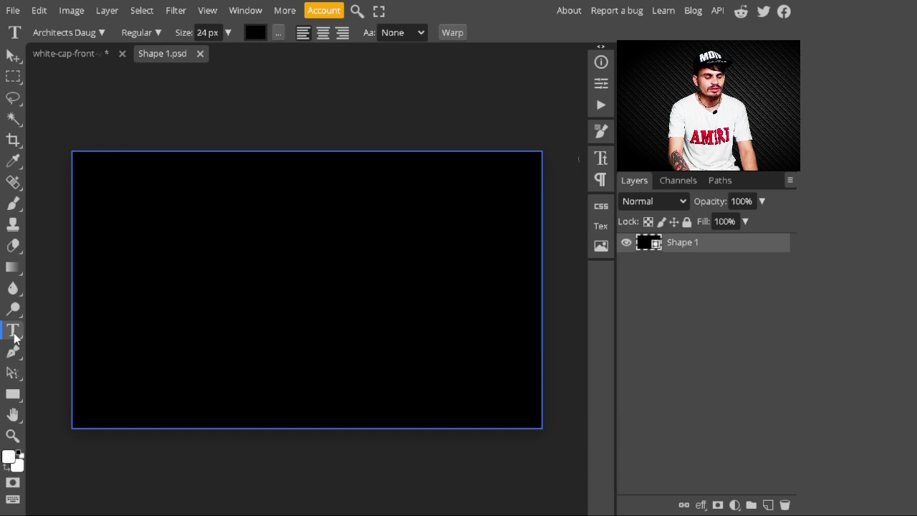
left_click(138, 320)
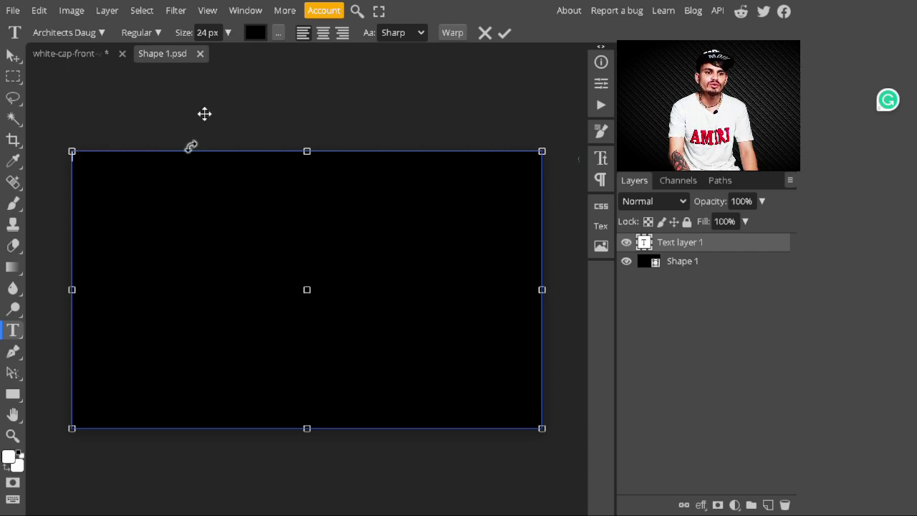
left_click(254, 33)
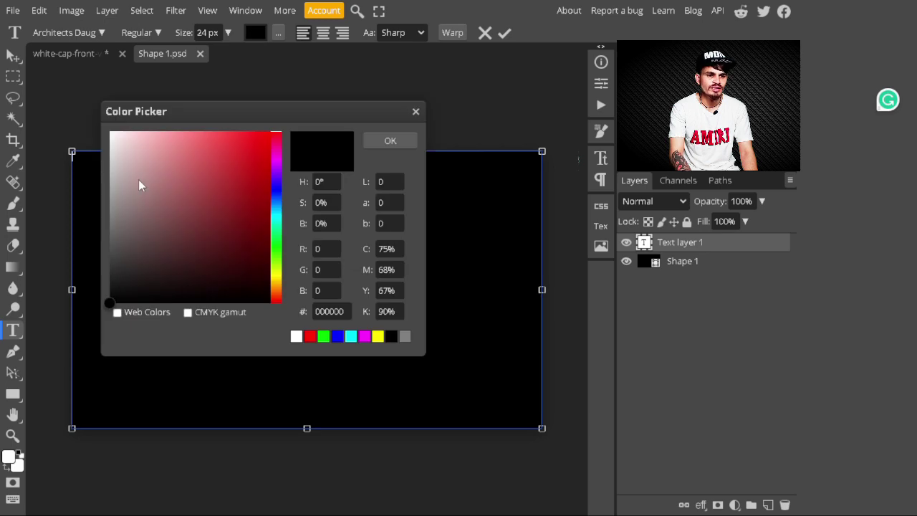
left_click(109, 132)
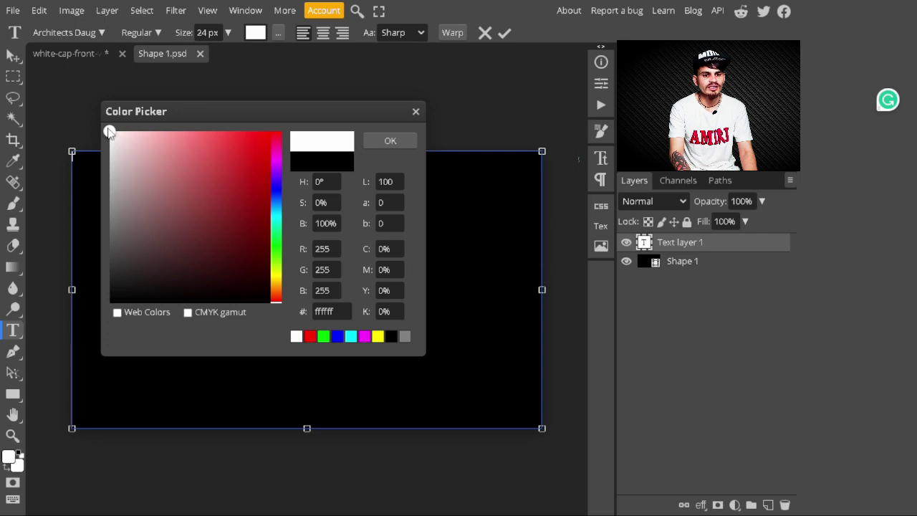
key("Return")
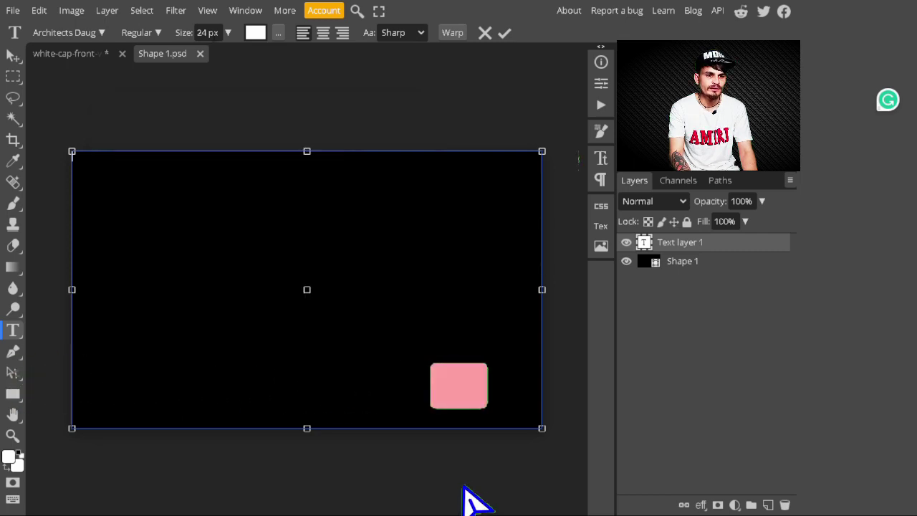
left_click_drag(228, 32, 237, 58)
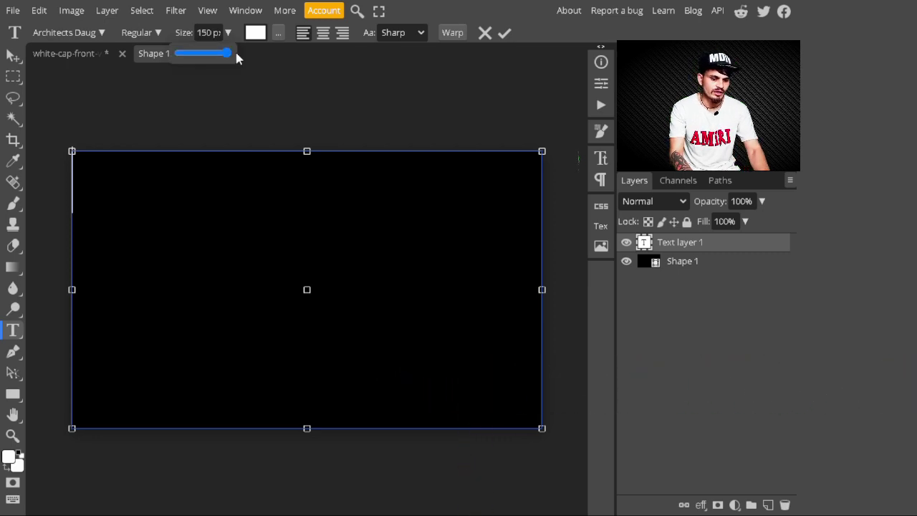
type("fre")
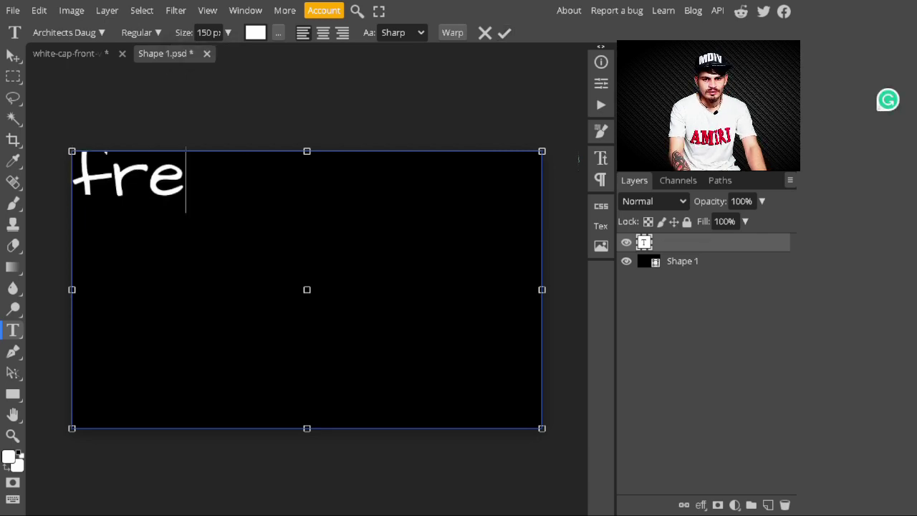
type("edom")
left_click(696, 251)
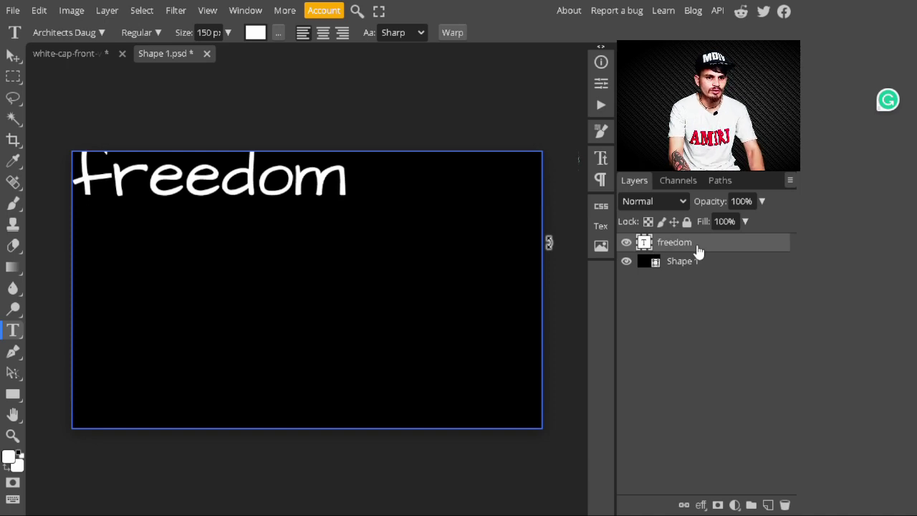
Step: Move the freedom text to the lower centre of the canvas
key("v")
left_click_drag(314, 236, 362, 339)
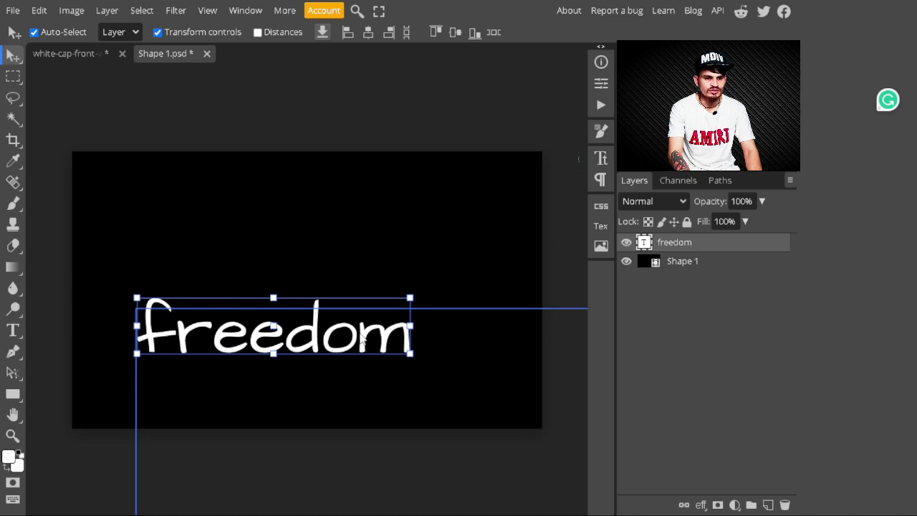
left_click(704, 246)
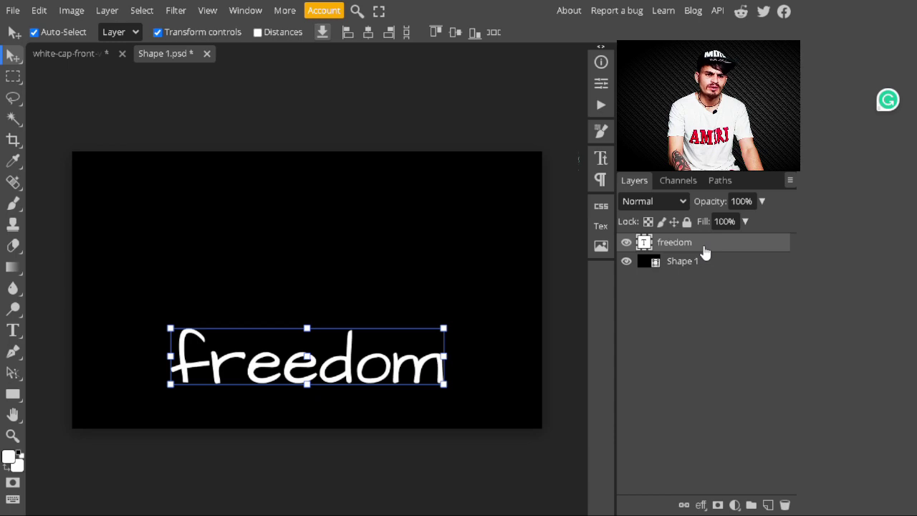
left_click(379, 10)
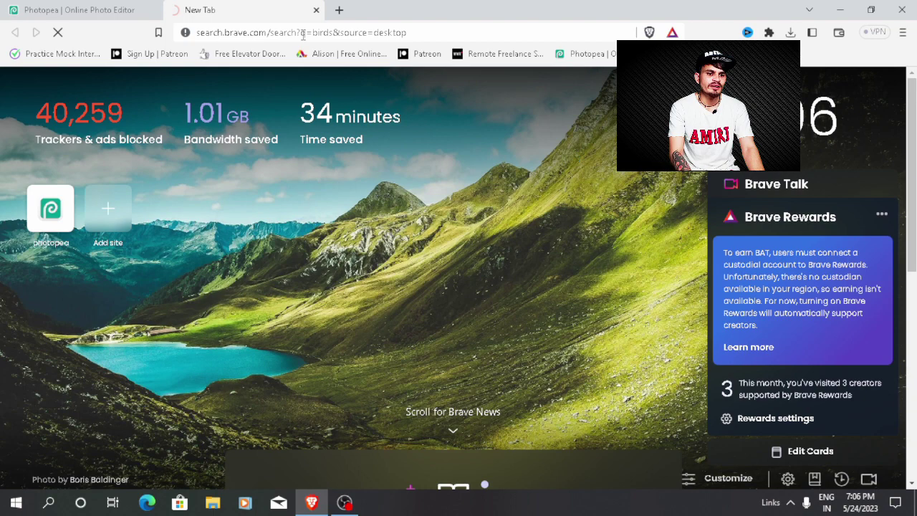
Step: Open the birds image results and close the enlarged hummingbird preview
left_click(188, 119)
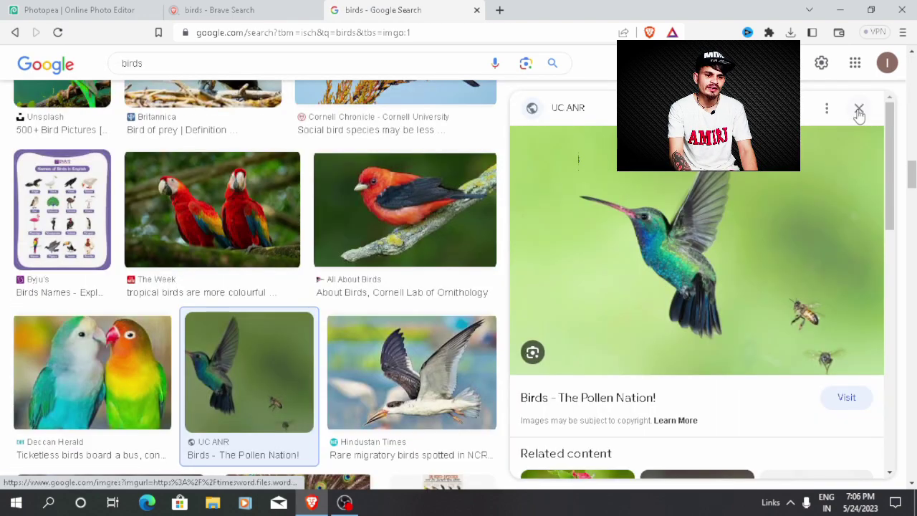
left_click(859, 111)
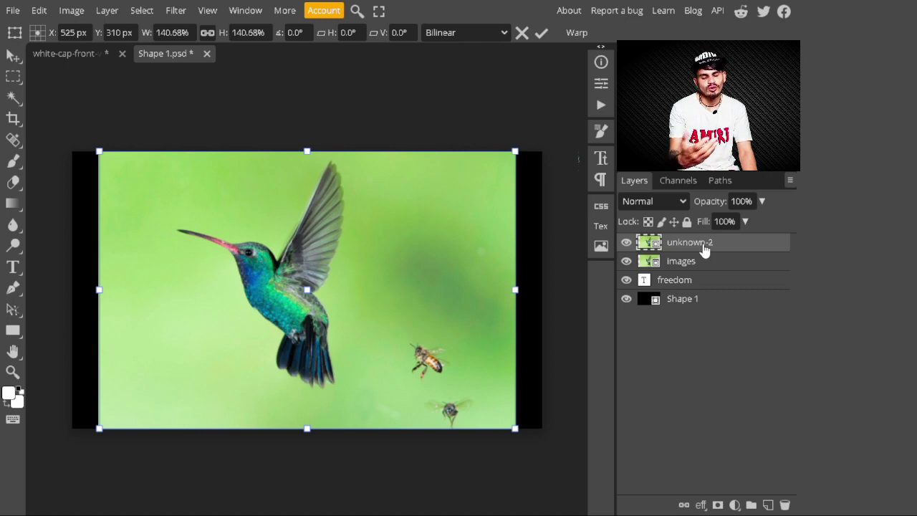
Step: Commit the placed hummingbird photo and trace its beak, wing and tail with the Pen tool
key("Return")
key("p")
left_click(177, 231)
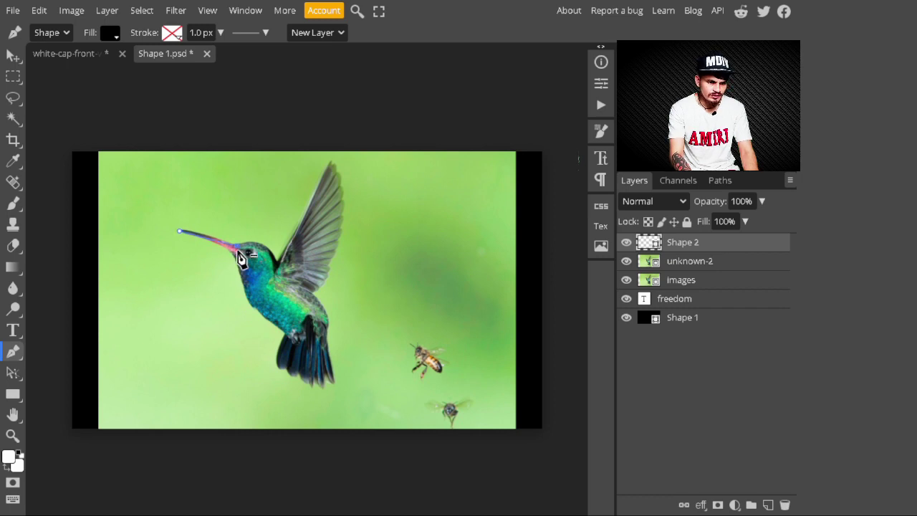
left_click(224, 235)
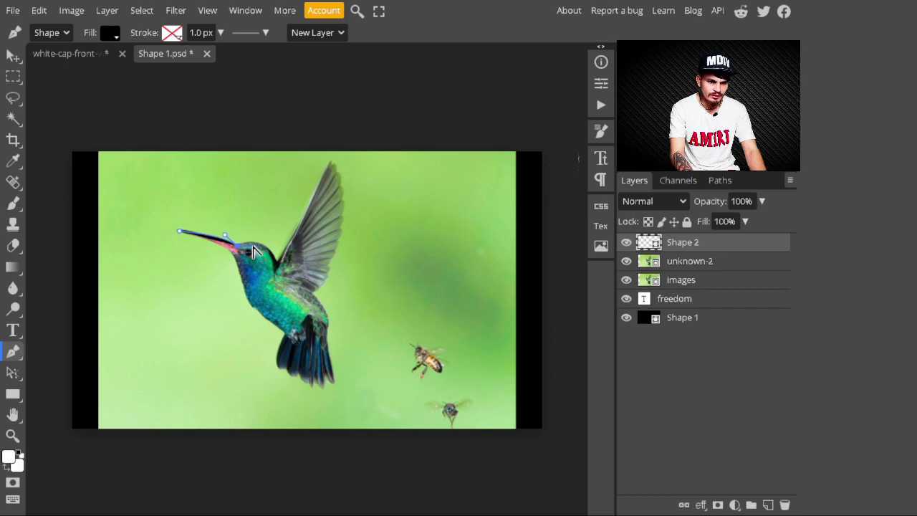
left_click(331, 163)
left_click(341, 204)
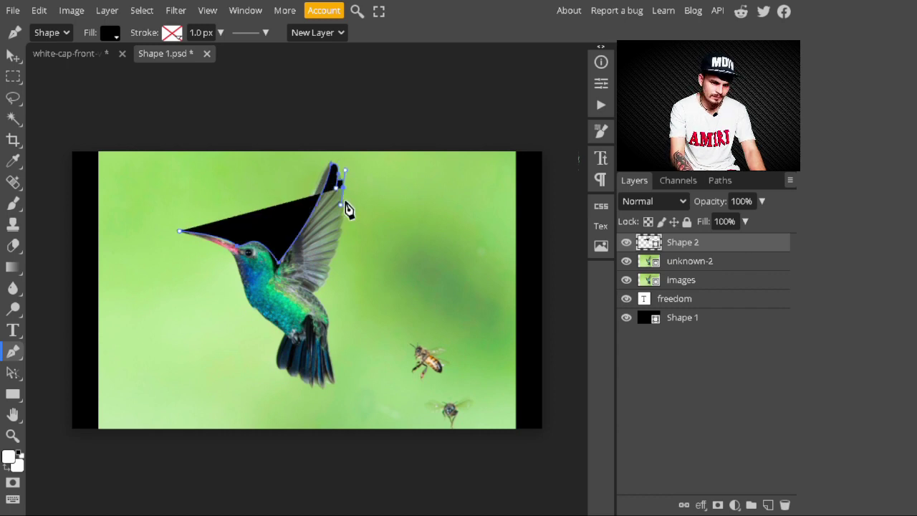
mouse_move(346, 209)
left_mouse_down()
mouse_move(329, 338)
mouse_move(319, 356)
mouse_move(325, 395)
left_mouse_up()
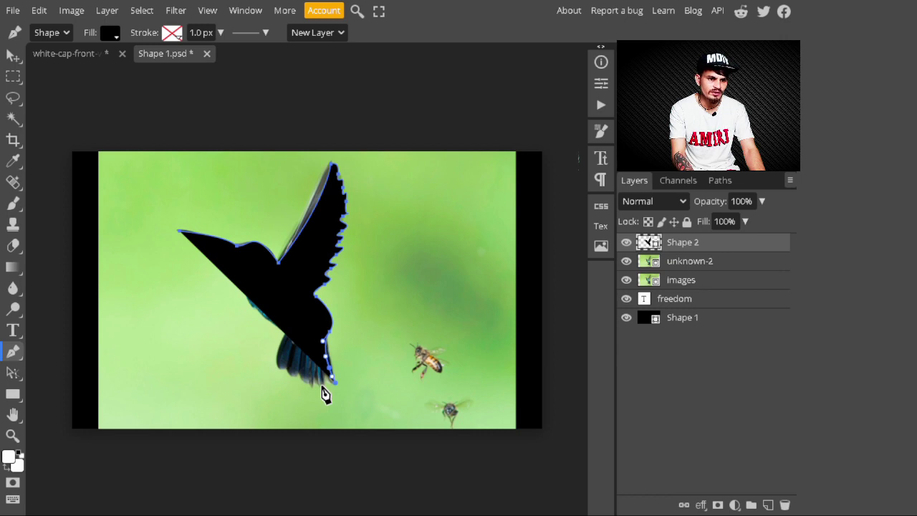
left_click(306, 401)
left_click(278, 363)
Step: Set the bird shape's fill to none and continue the outline up the belly
left_click(109, 32)
left_click(150, 58)
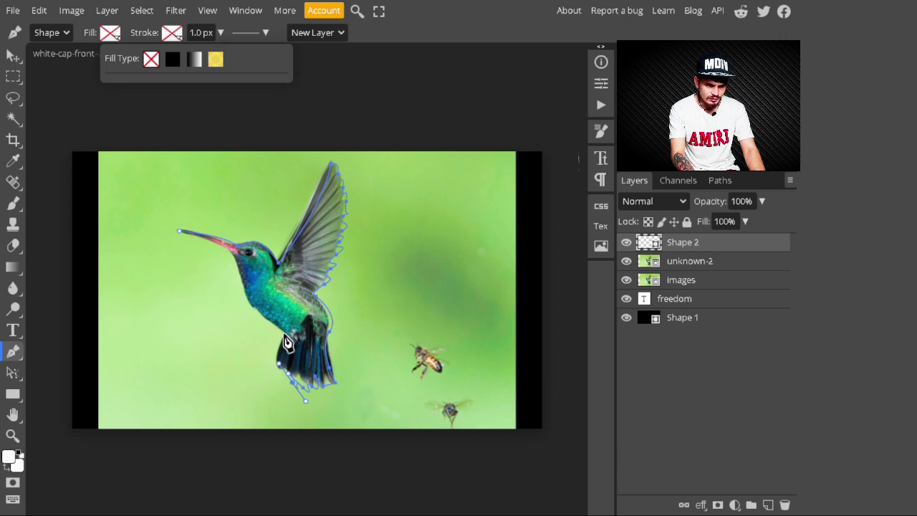
left_click(287, 334)
left_click(262, 326)
left_click(246, 305)
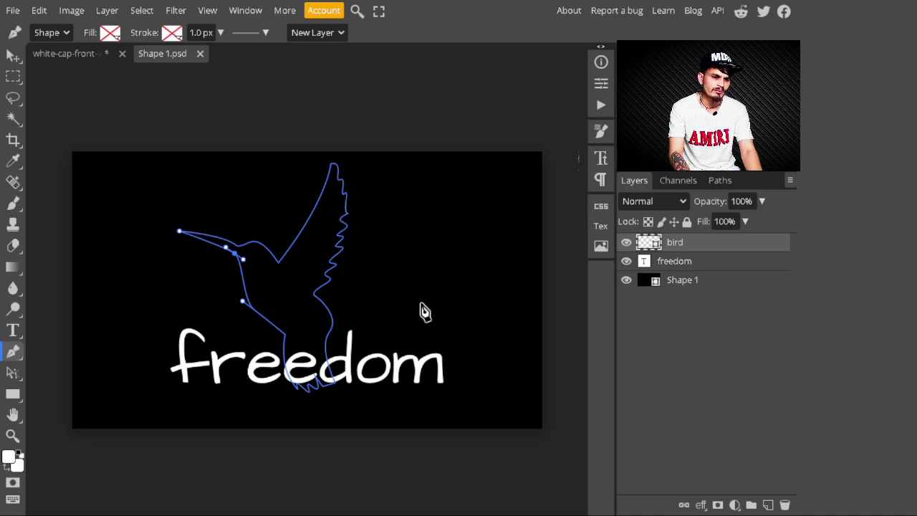
Step: Fill the bird shape white and hide the black Shape 1 background layer
left_click(109, 33)
left_click(115, 106)
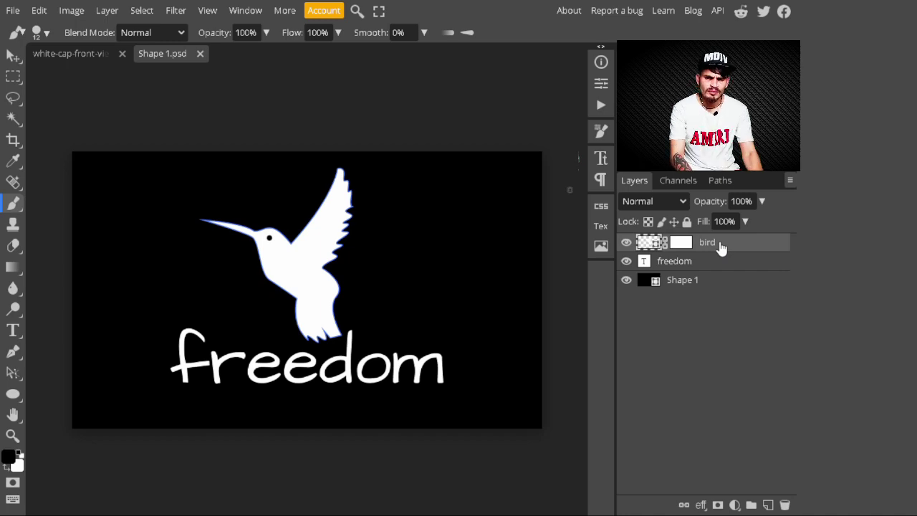
left_click(626, 280)
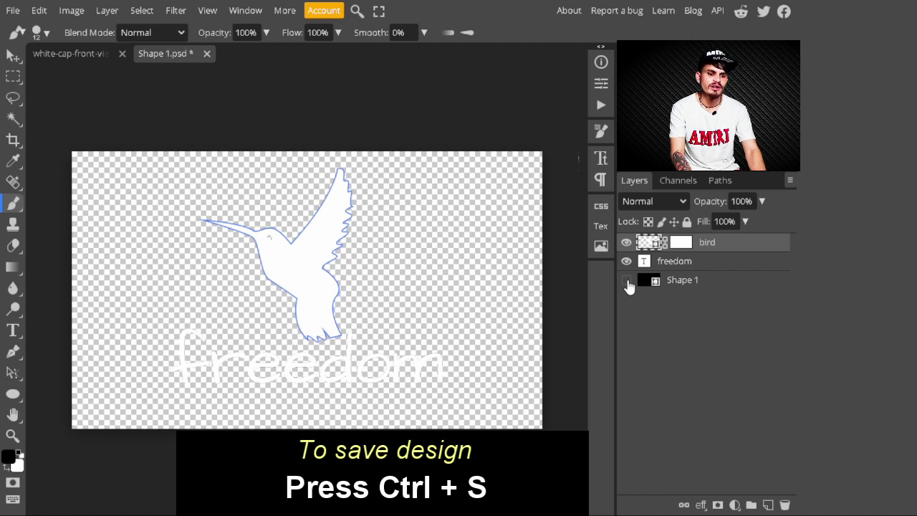
Step: Save Shape 1.psd and return to the cap mockup document with the Move tool
key("ctrl+s")
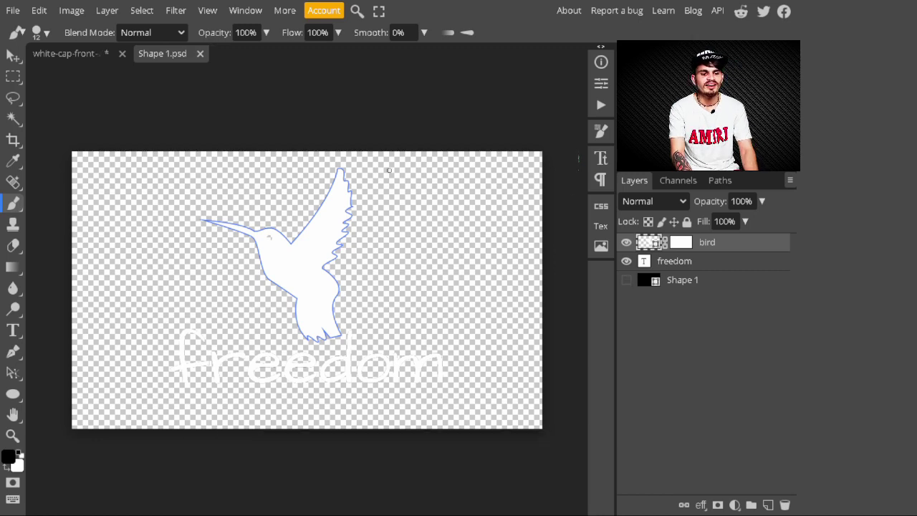
left_click(76, 55)
key("v")
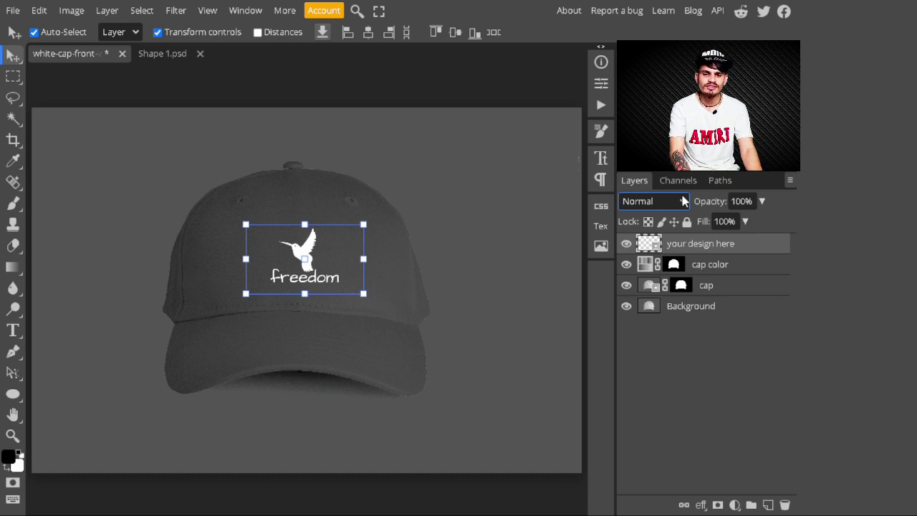
Step: Compare Multiply and Screen, settle on Screen for 'your design here', then zoom into the logo
left_click(670, 204)
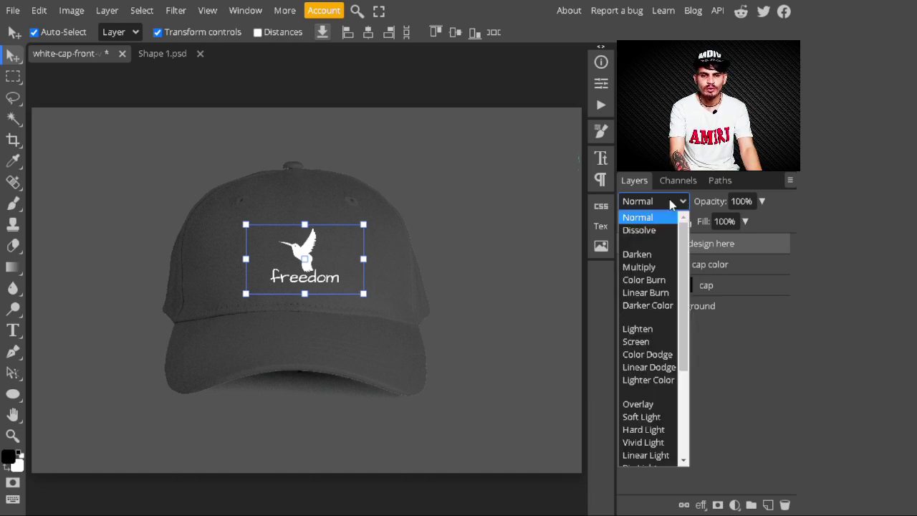
scroll(655, 322, "down", 3)
scroll(662, 357, "up", 2)
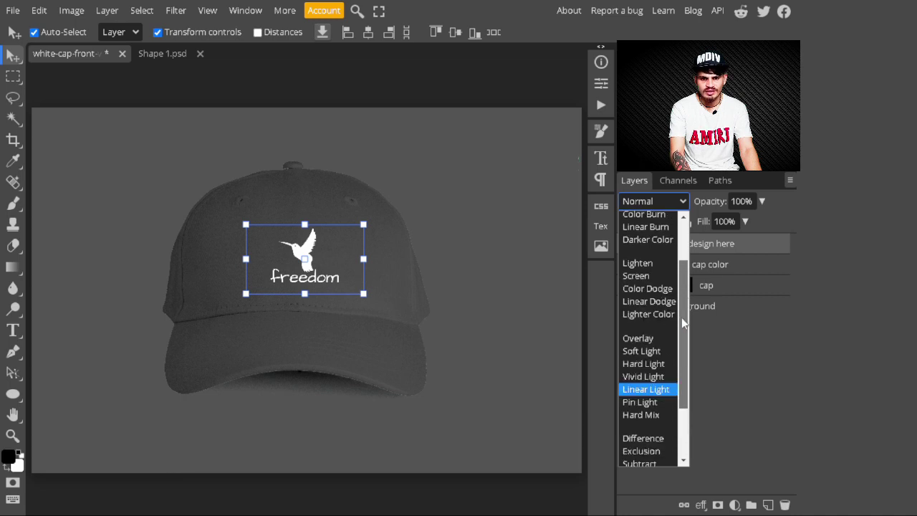
left_click(652, 299)
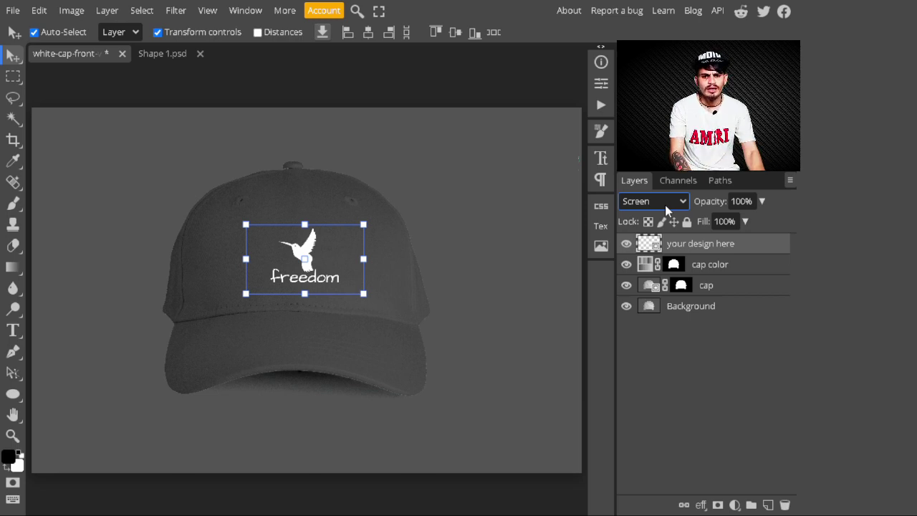
left_click(671, 202)
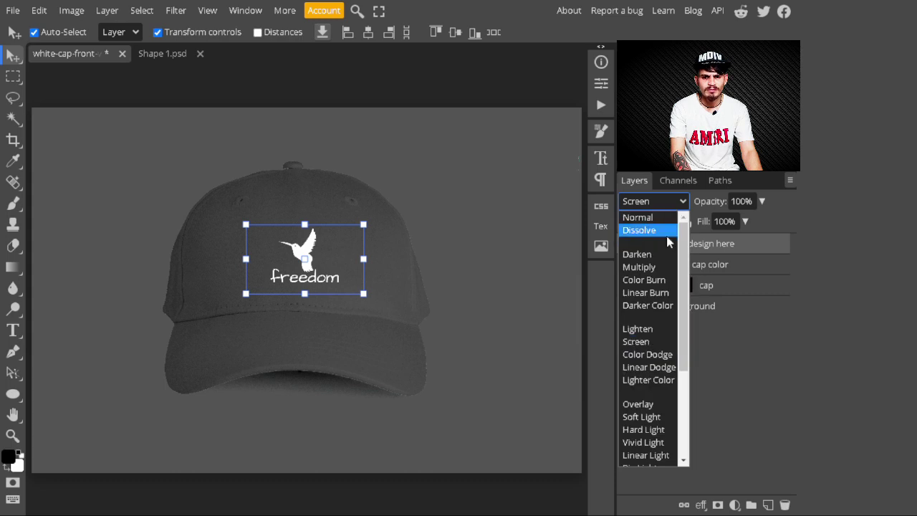
key("Escape")
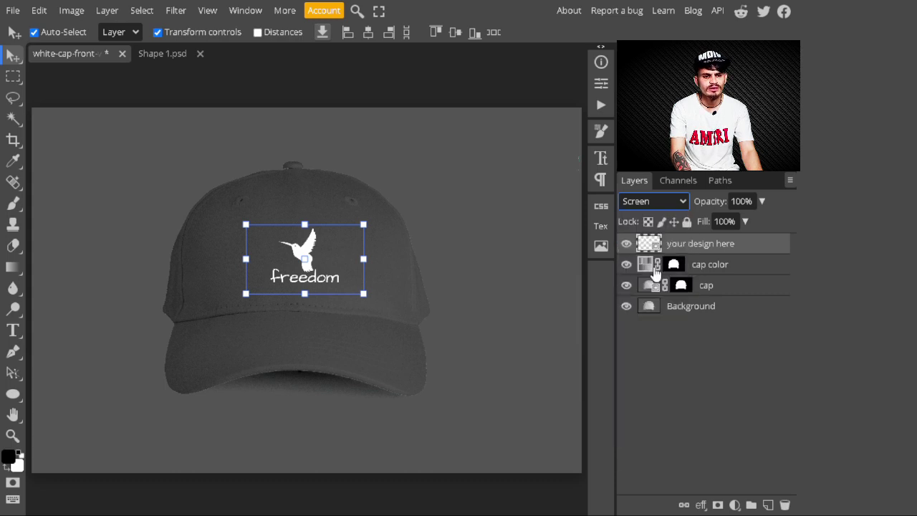
key("m")
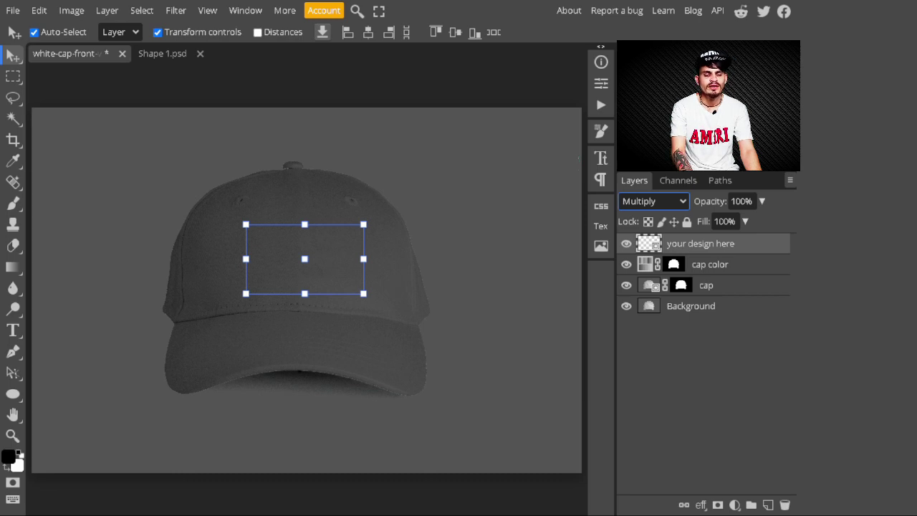
left_click(660, 201)
scroll(681, 293, "down", 2)
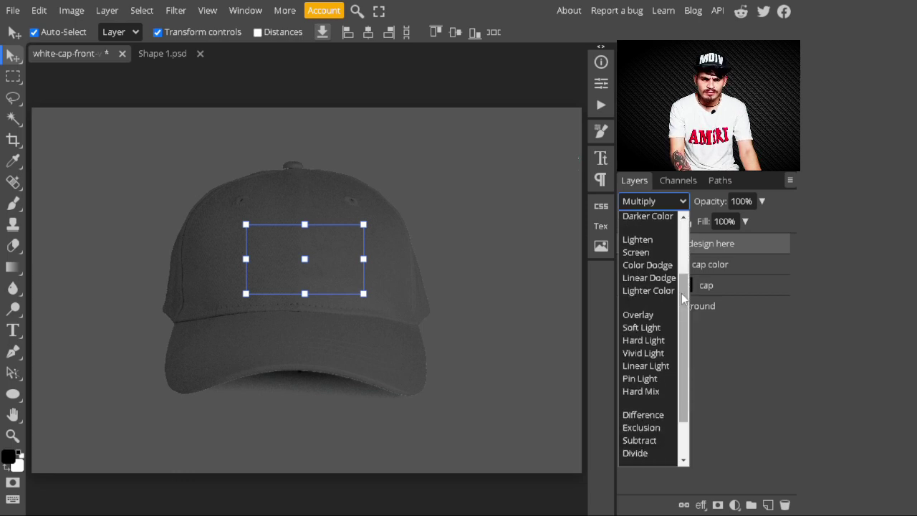
scroll(653, 222, "down", 1)
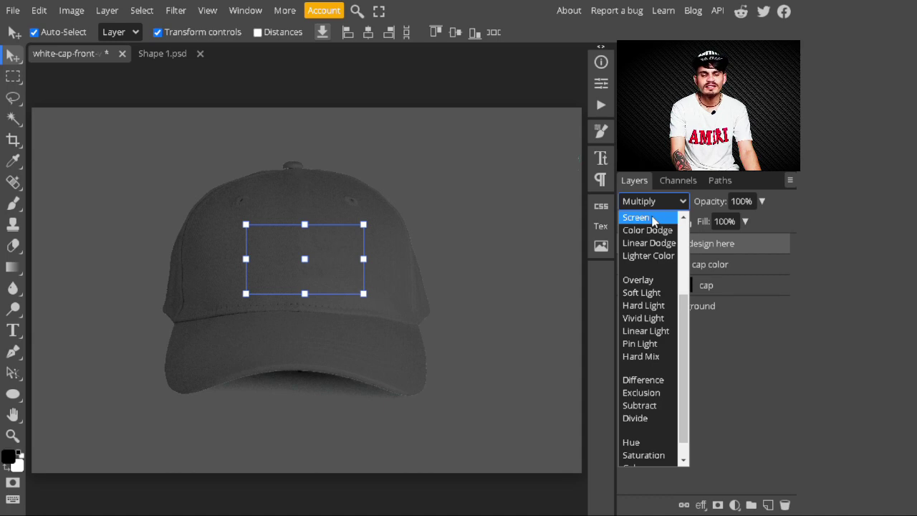
left_click(637, 217)
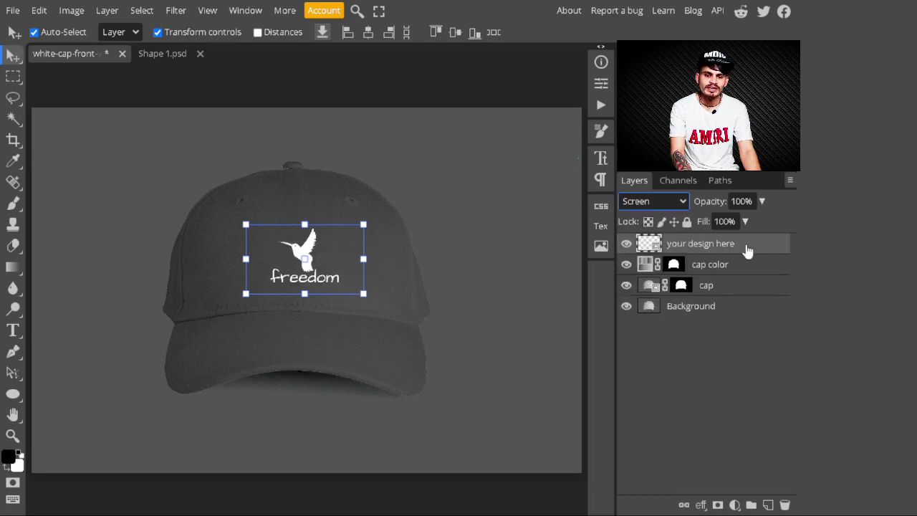
key("ctrl+plus")
key("ctrl+plus")
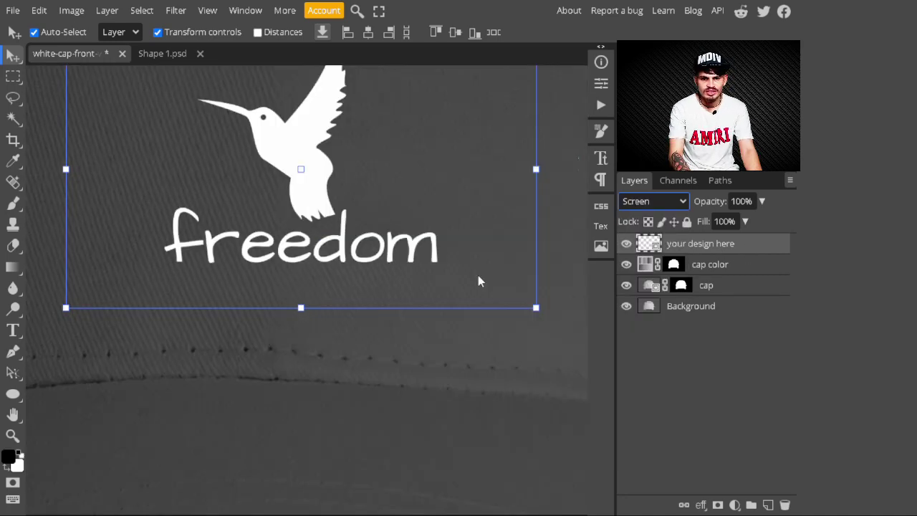
Step: Split the design layer's Background Blend If sliders to 46/81–124/220 so the fabric weave shows through the logo
double_click(762, 247)
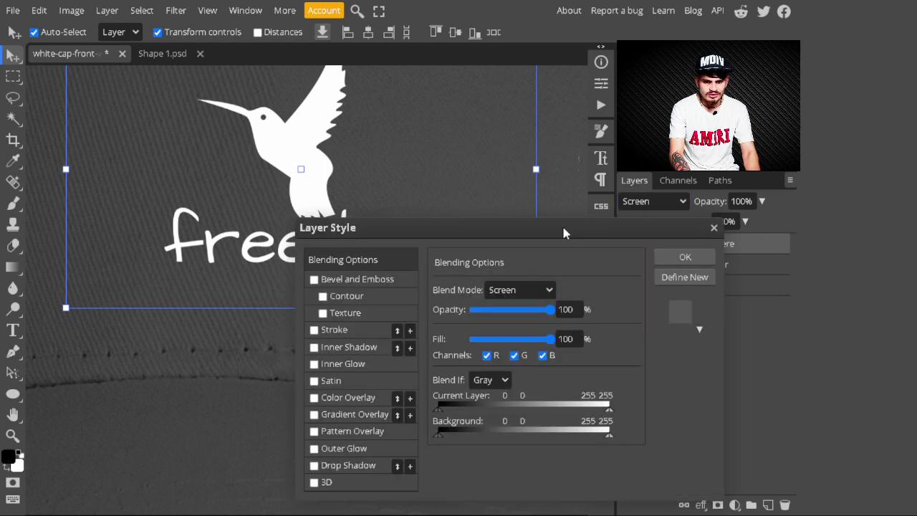
left_click_drag(562, 223, 701, 200)
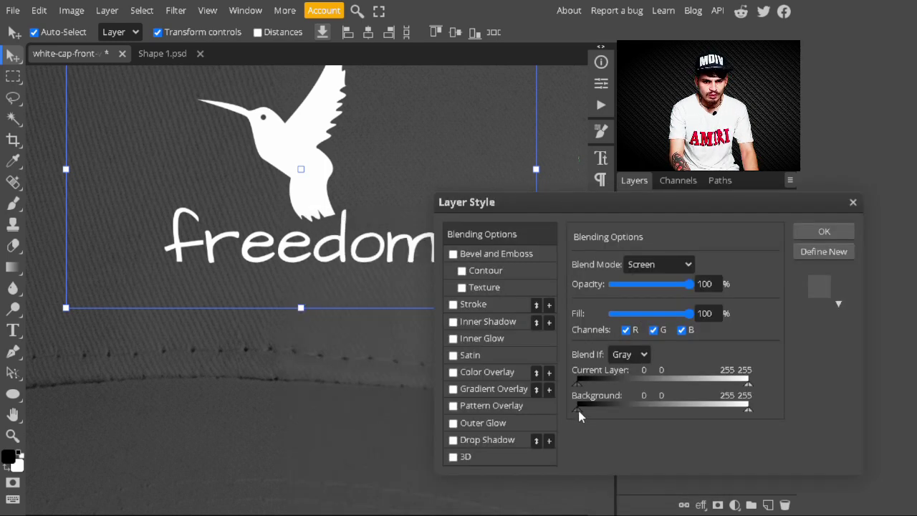
left_click_drag(606, 412, 616, 413)
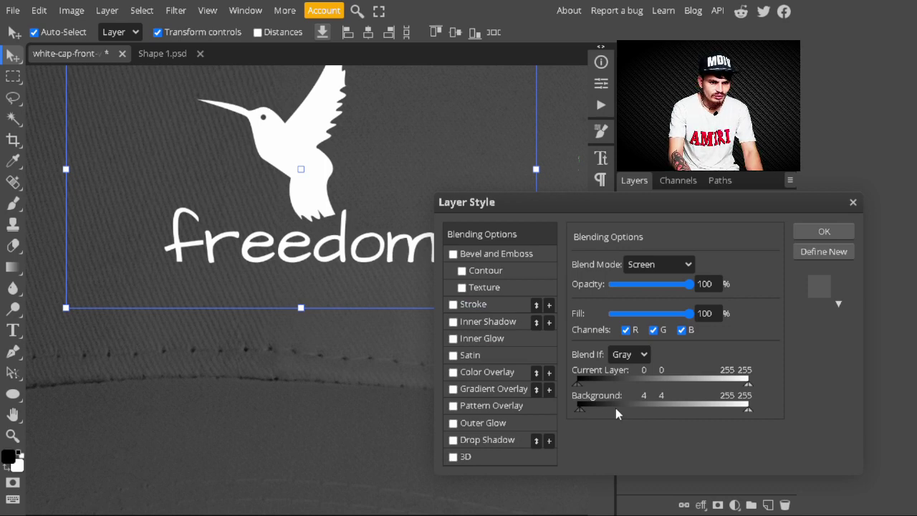
left_click_drag(615, 408, 607, 405)
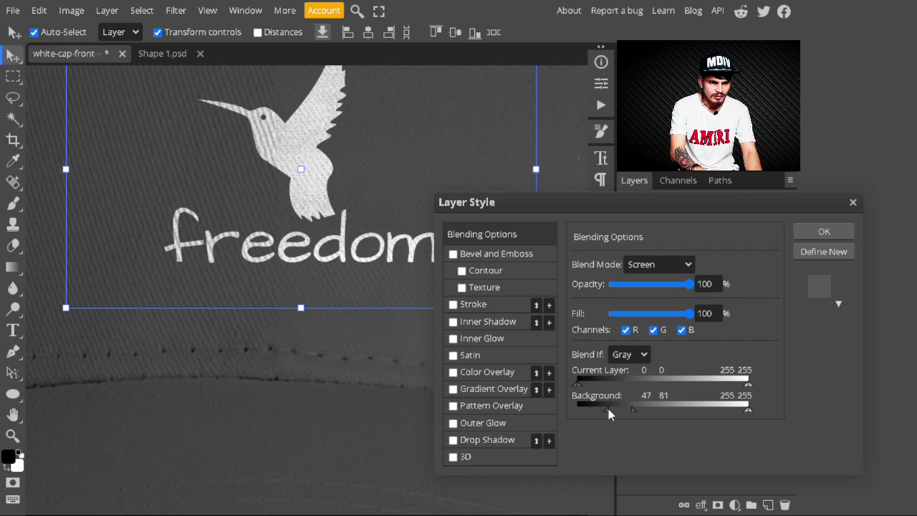
left_click_drag(748, 409, 679, 410)
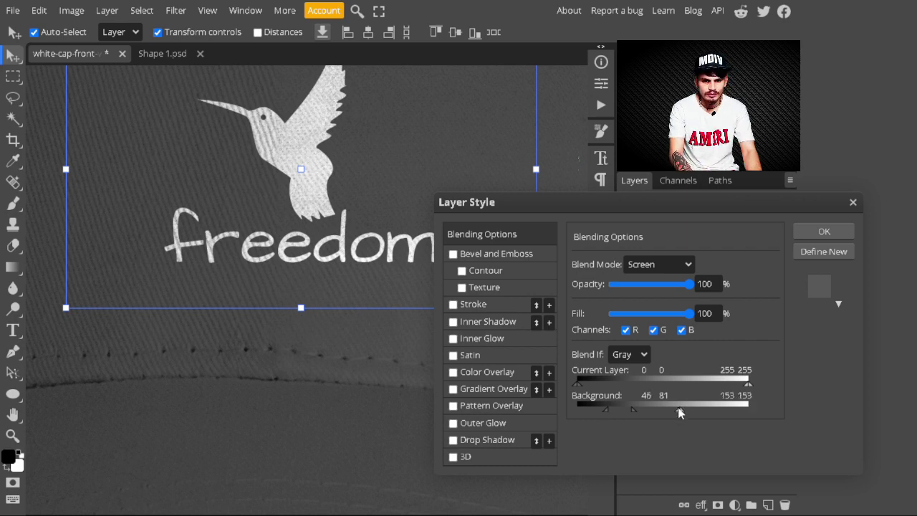
left_click_drag(677, 407, 664, 409)
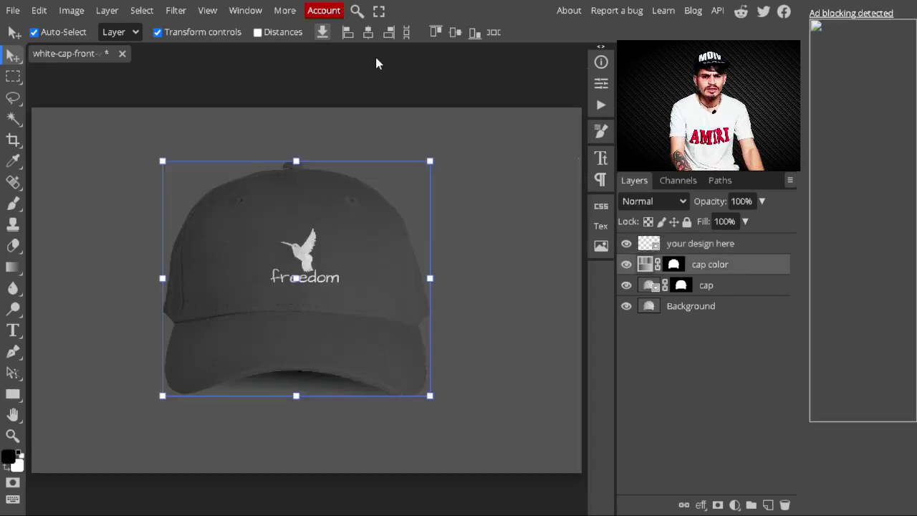
Step: Colorize the cap teal with Hue -172, Saturation 38 and Lightness -65
double_click(646, 265)
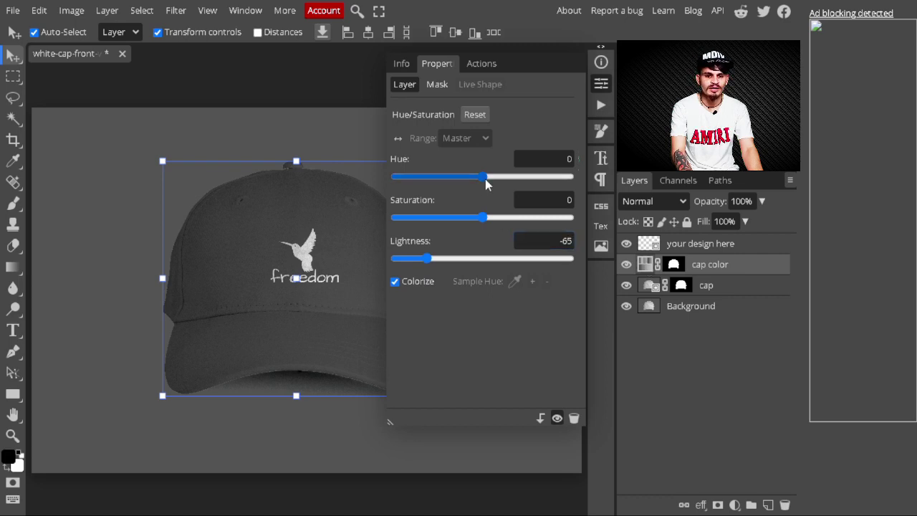
left_click_drag(482, 182, 505, 184)
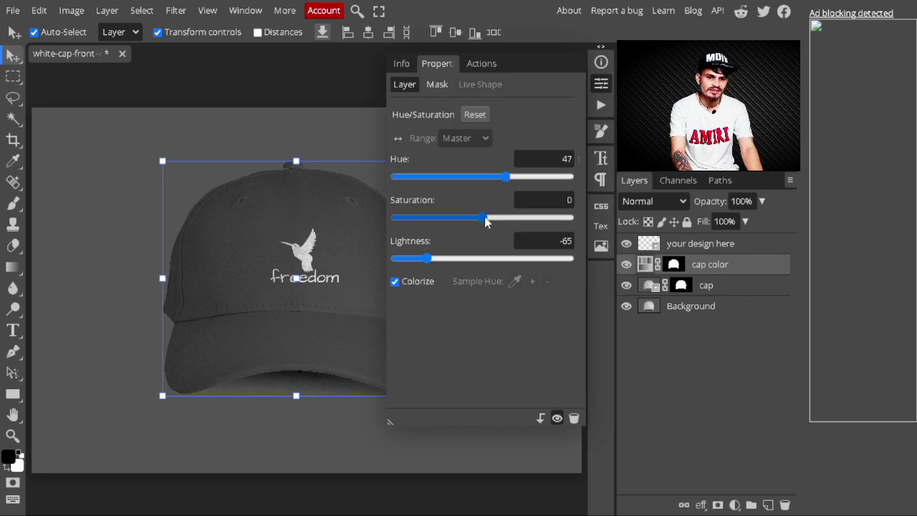
left_click_drag(485, 218, 534, 221)
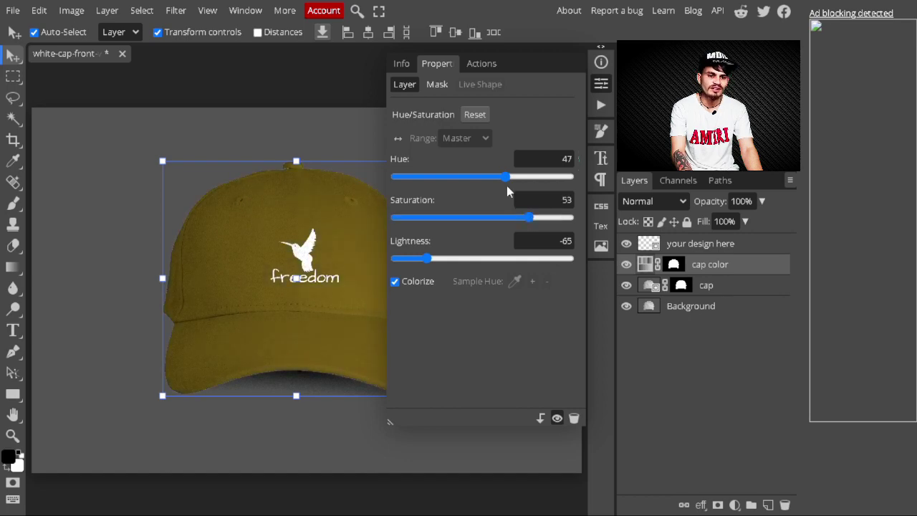
left_click_drag(506, 184, 400, 182)
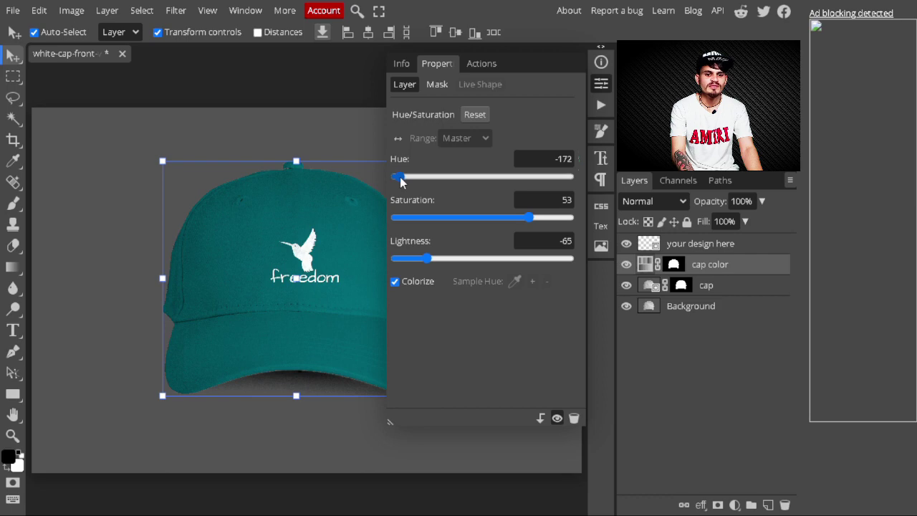
left_click_drag(527, 221, 517, 224)
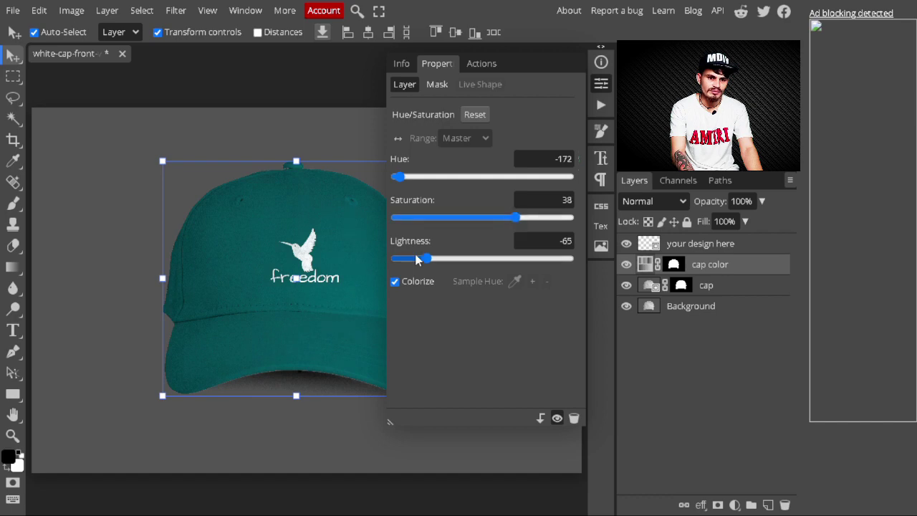
left_click(705, 243)
left_click(737, 290)
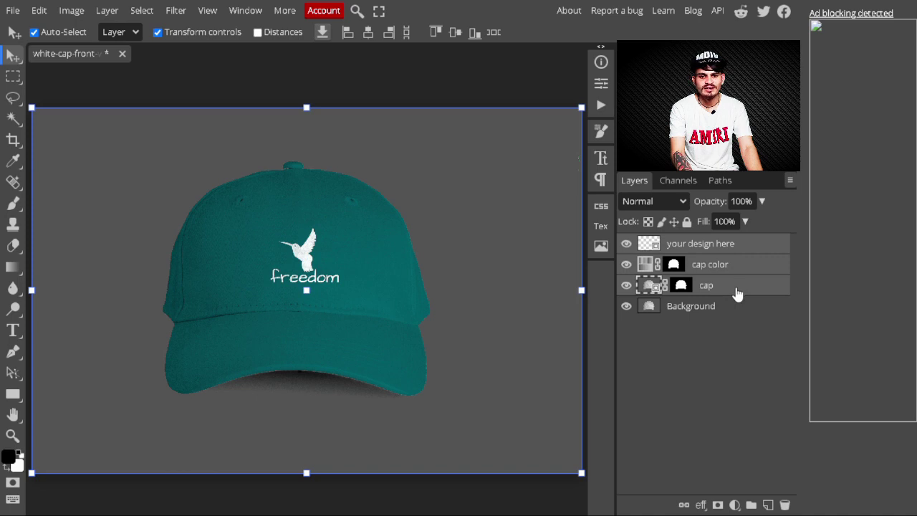
Step: Group the your design here, cap color and cap layers into a collapsed folder named 'cap mockup'
left_click(736, 290)
left_click(729, 245)
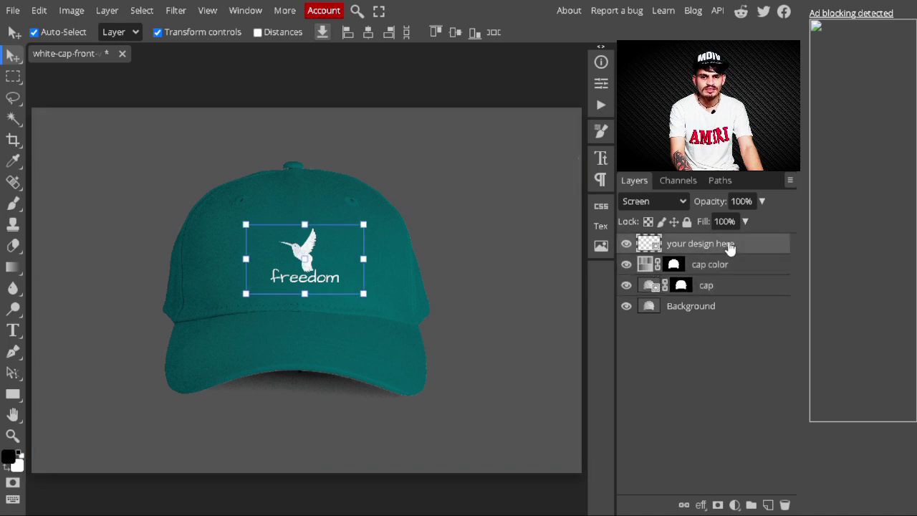
left_click(729, 287)
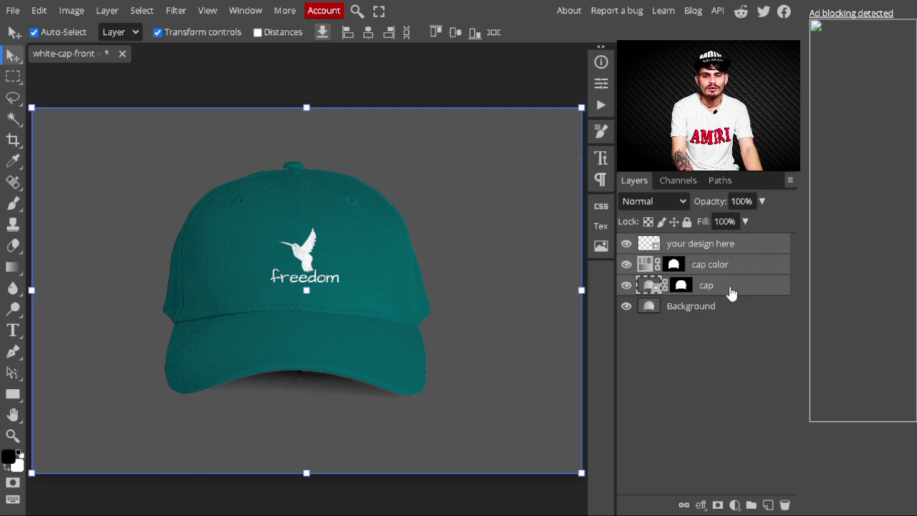
key("ctrl+g")
double_click(687, 245)
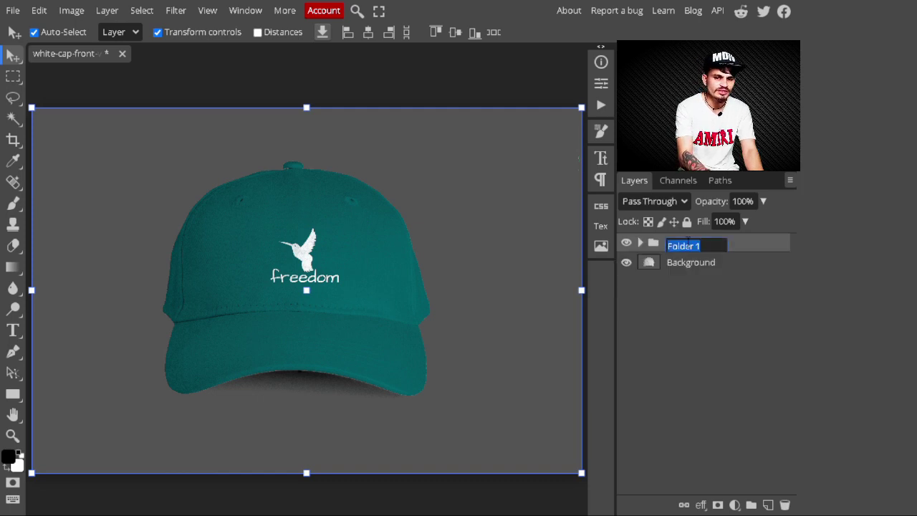
type("cap mockup")
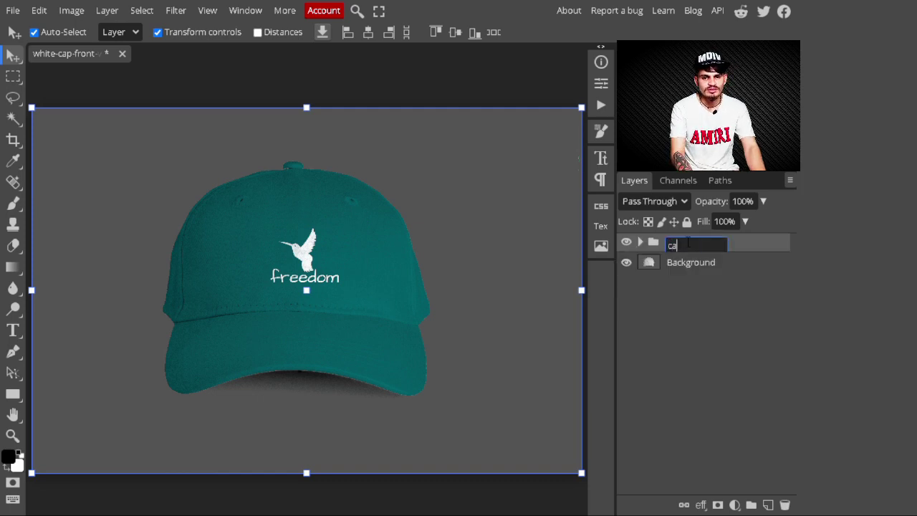
key("Return")
left_click(641, 243)
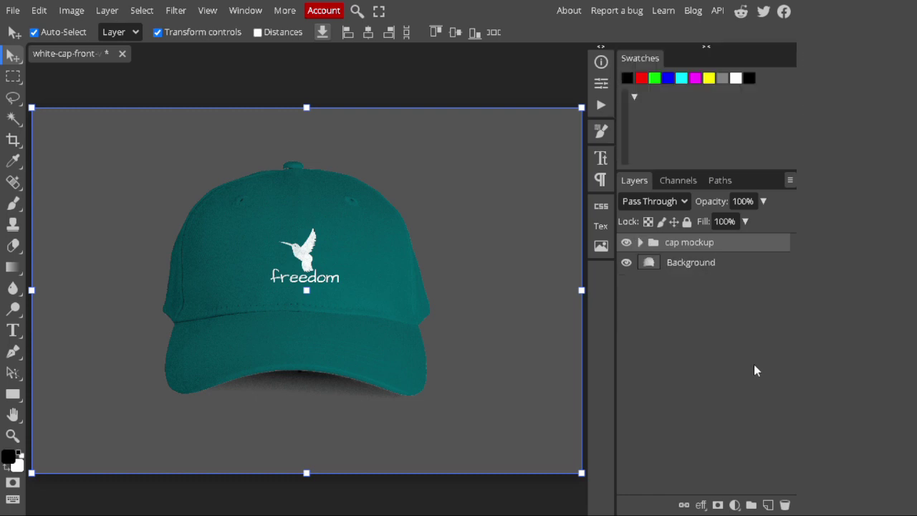
left_click(734, 505)
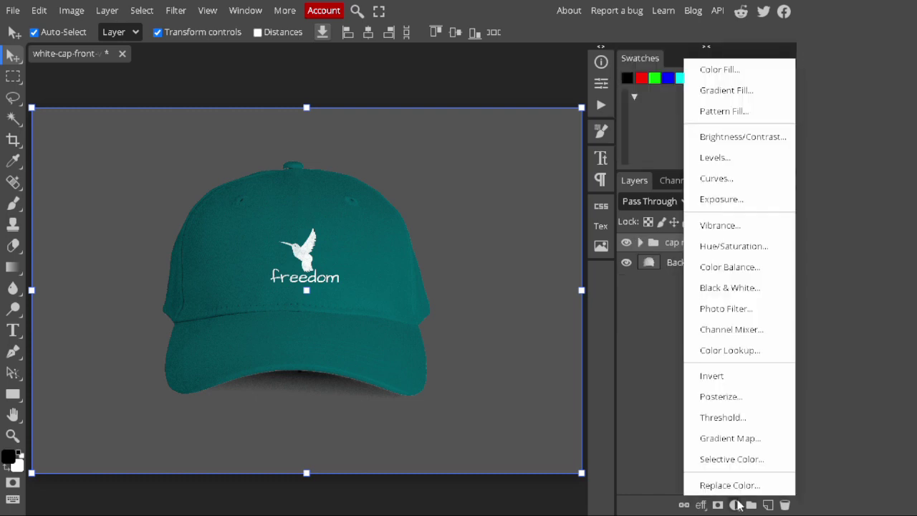
Step: Add a Color Fill layer sampled from the cap's teal and place it below the cap mockup group
left_click(731, 75)
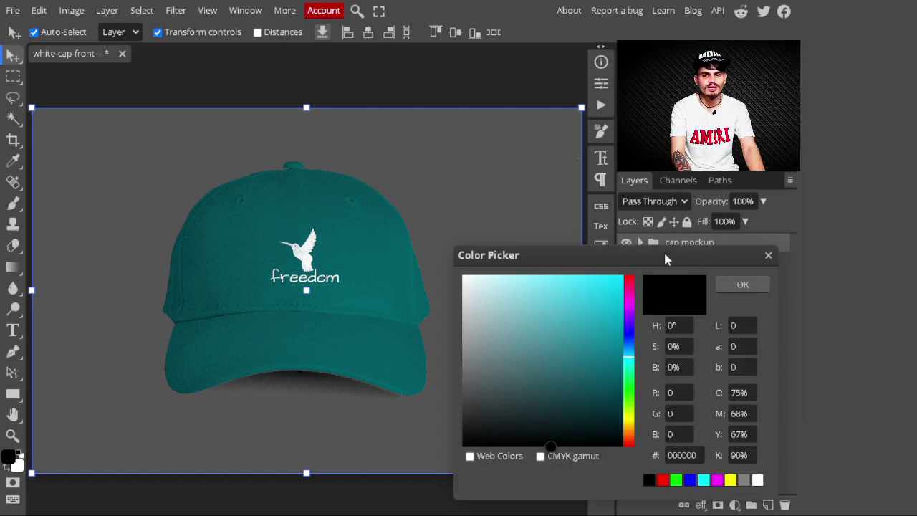
left_click_drag(663, 250, 662, 203)
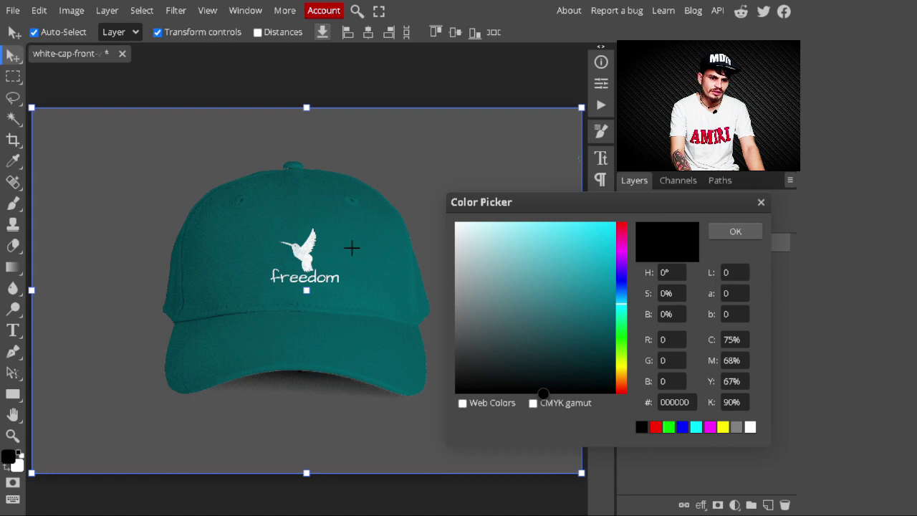
left_click(352, 248)
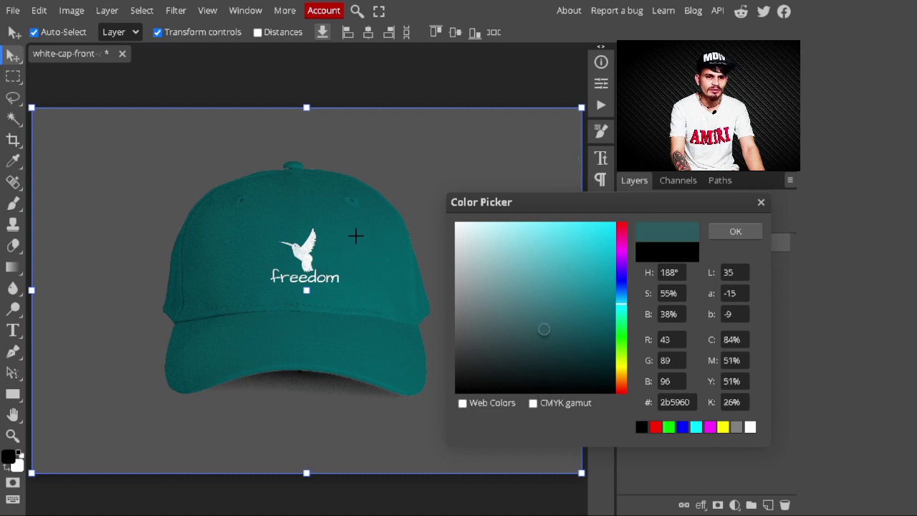
left_click(747, 232)
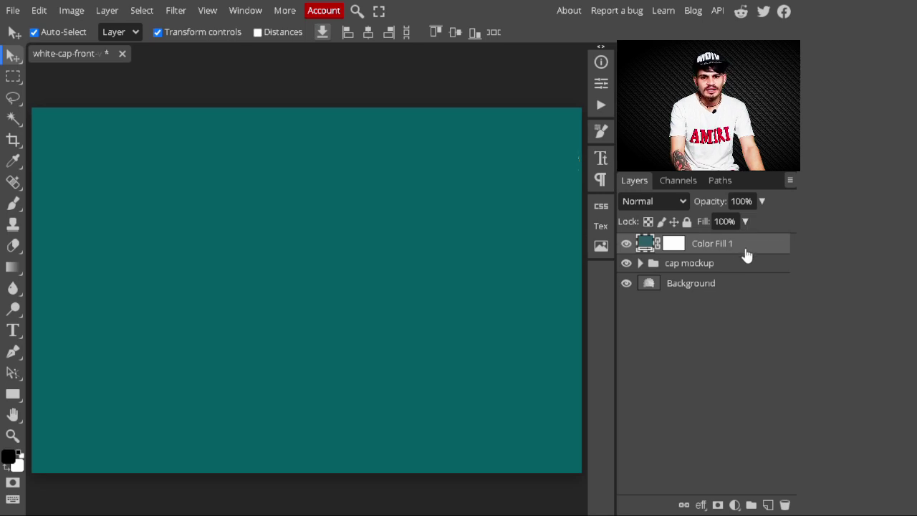
left_click_drag(747, 256, 746, 277)
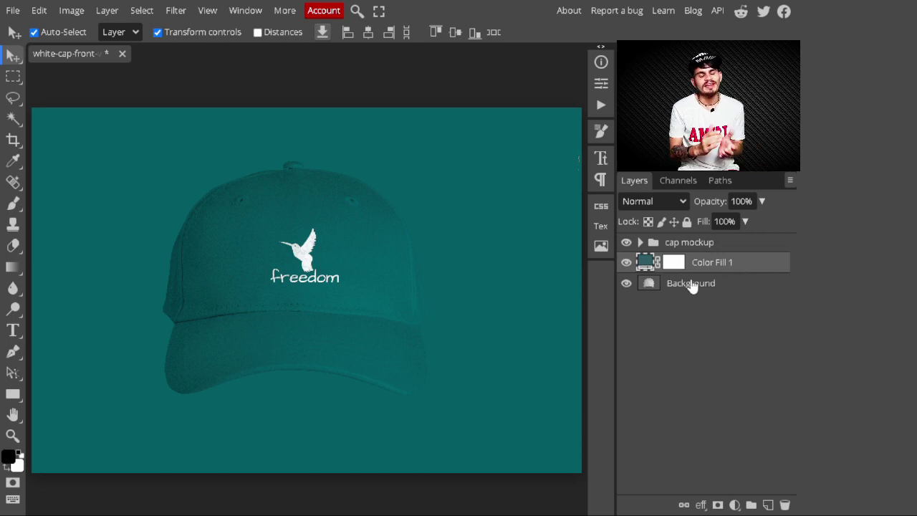
Step: Expand the cap mockup group and select the cap layer
left_click(688, 244)
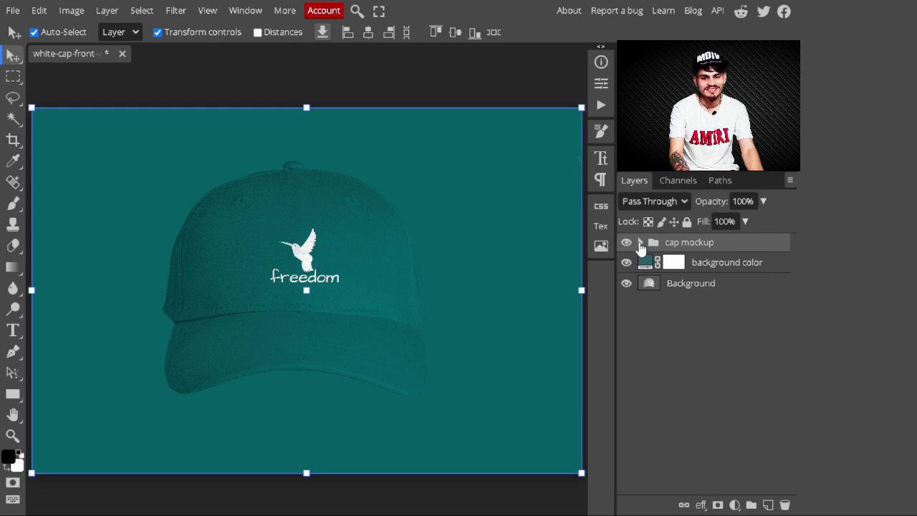
left_click(639, 244)
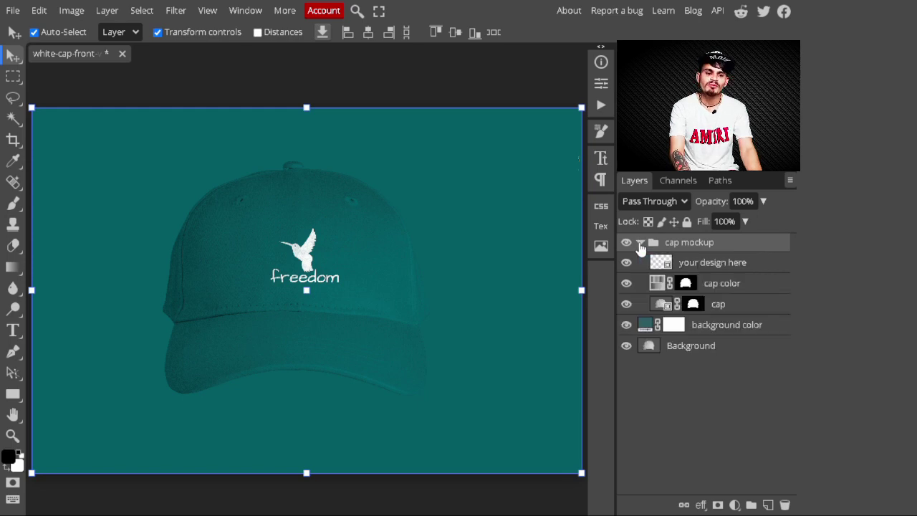
left_click(754, 305)
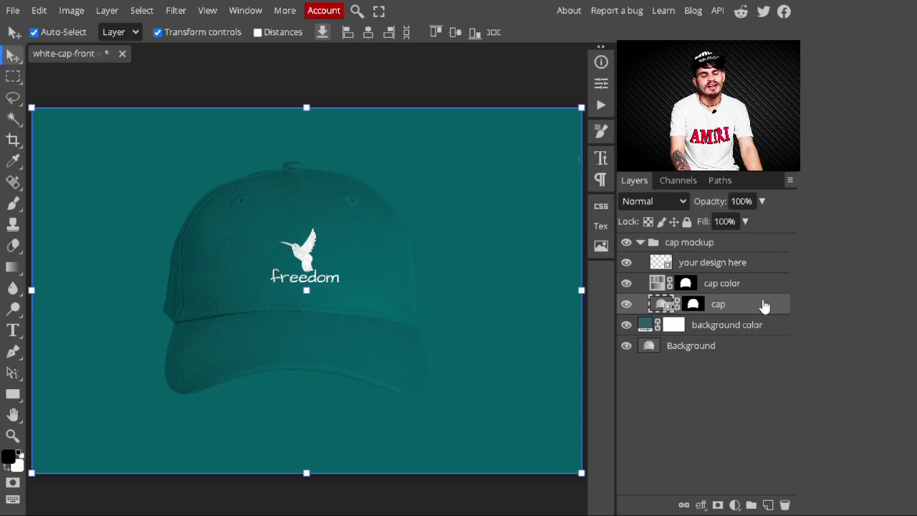
Step: Give the cap a Multiply drop shadow: 57% opacity, 90° angle, 27 px distance, 13 px size
double_click(764, 306)
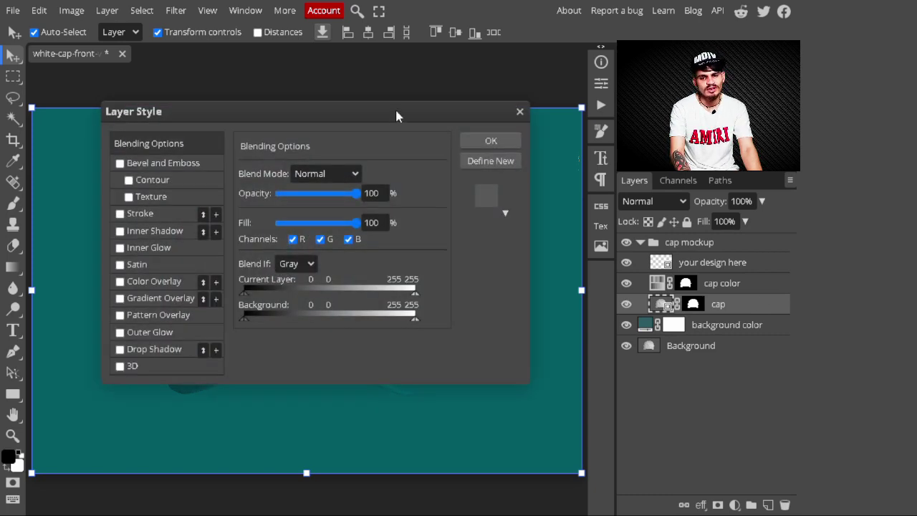
left_click_drag(396, 116, 678, 166)
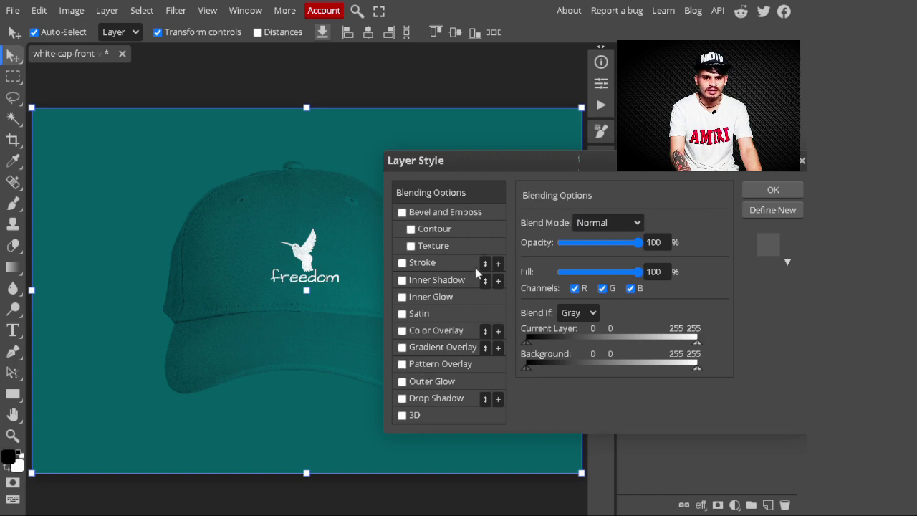
left_click(402, 399)
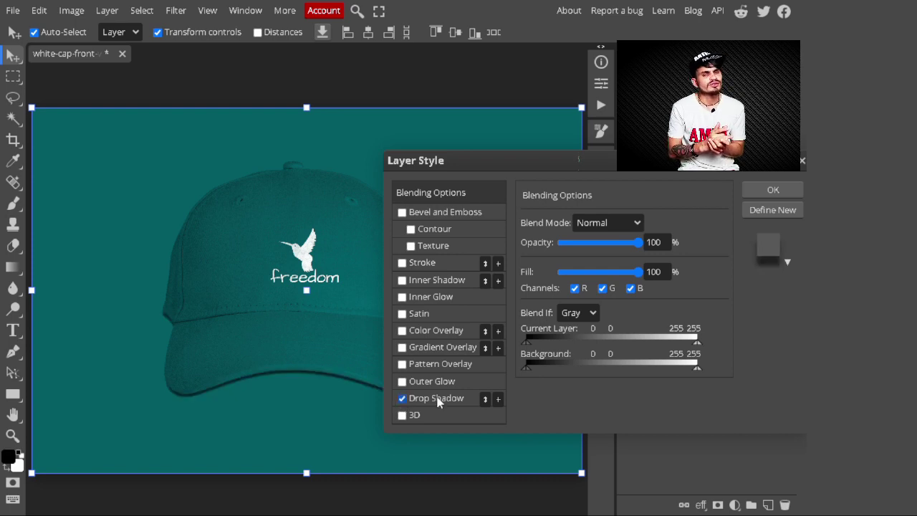
left_click(439, 399)
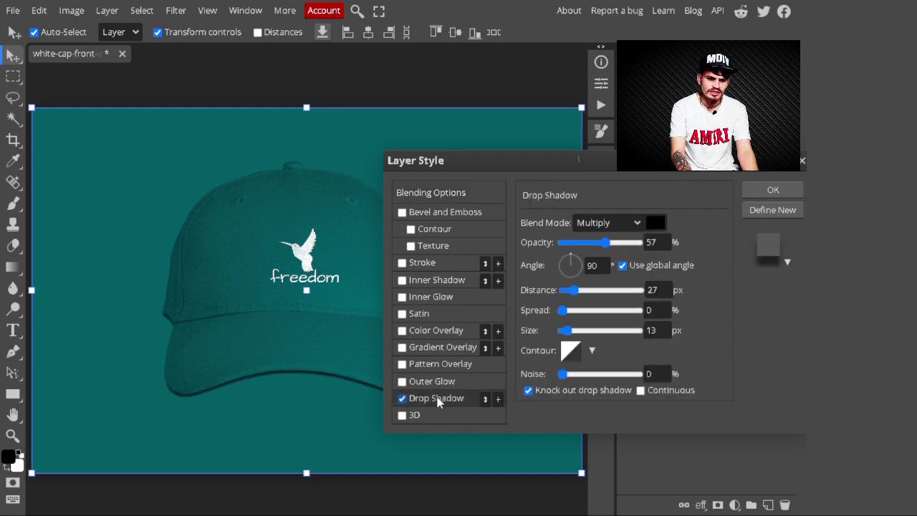
left_click(596, 265)
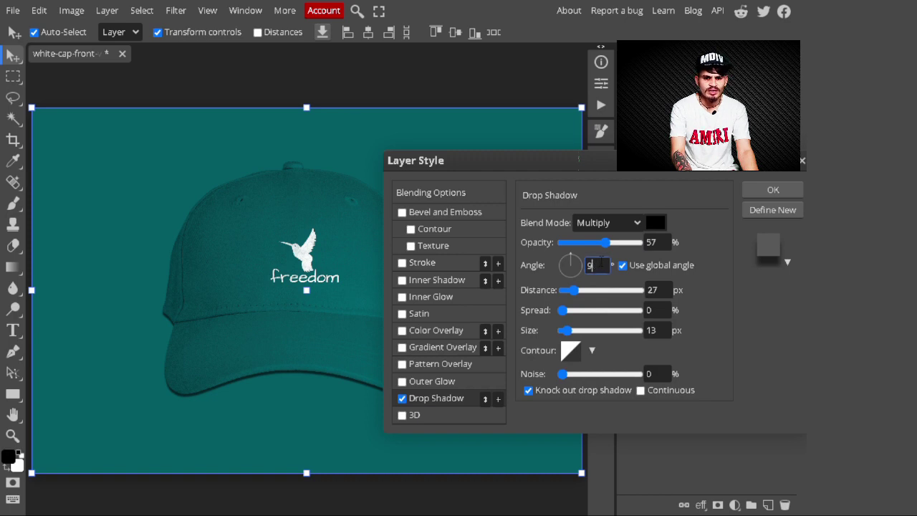
double_click(597, 264)
type("90")
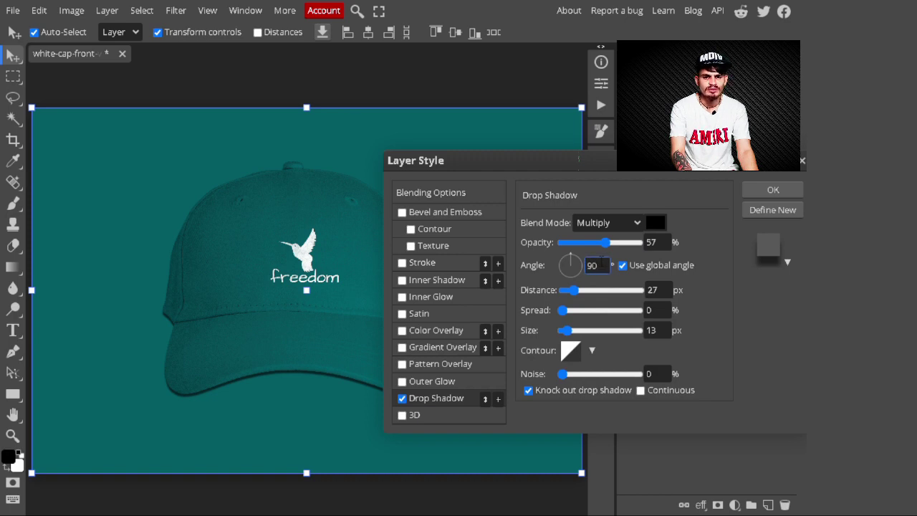
left_click(684, 277)
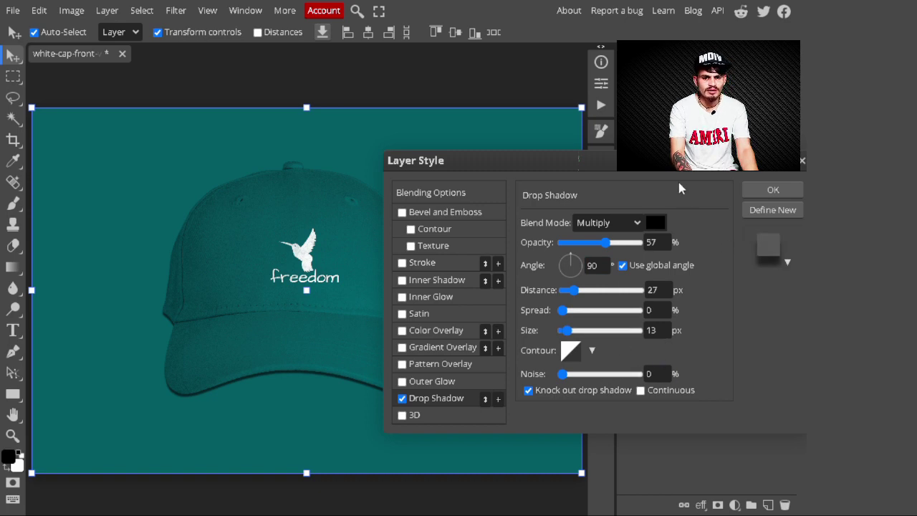
left_click_drag(679, 162, 707, 187)
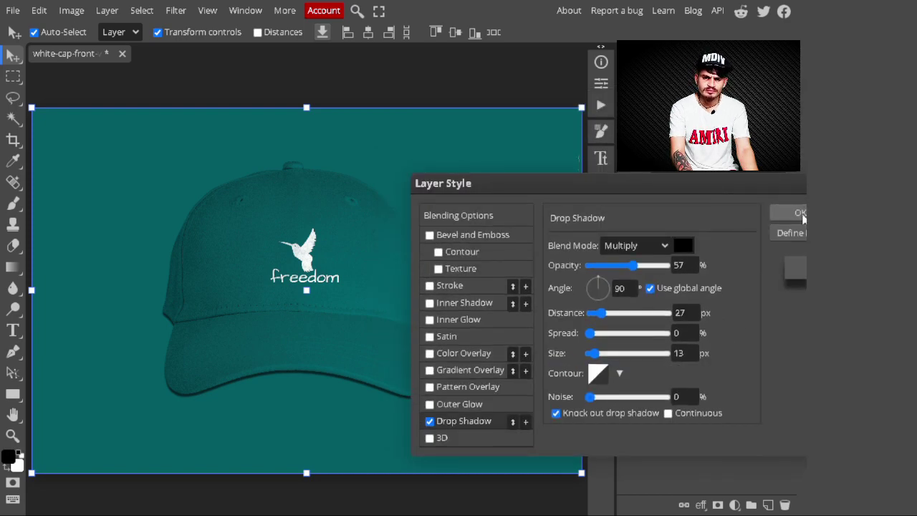
left_click_drag(800, 213, 768, 227)
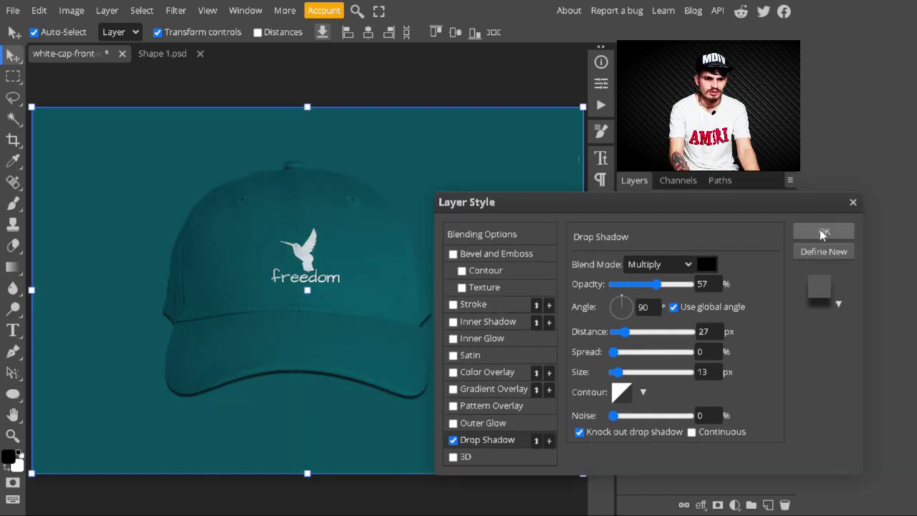
left_click(823, 233)
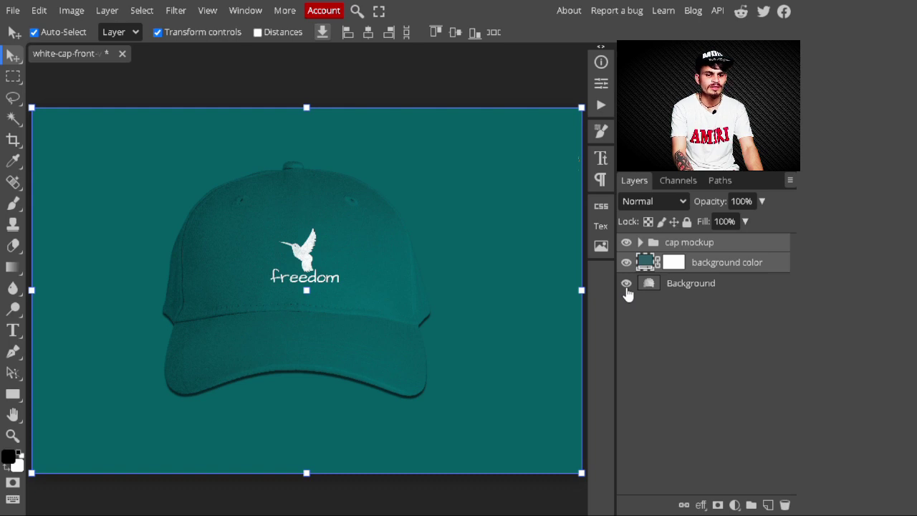
left_click(626, 286, "alt")
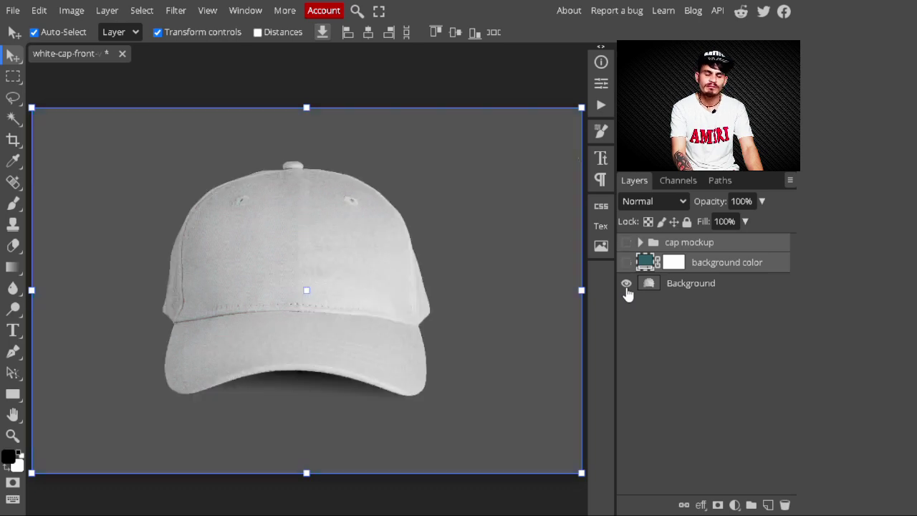